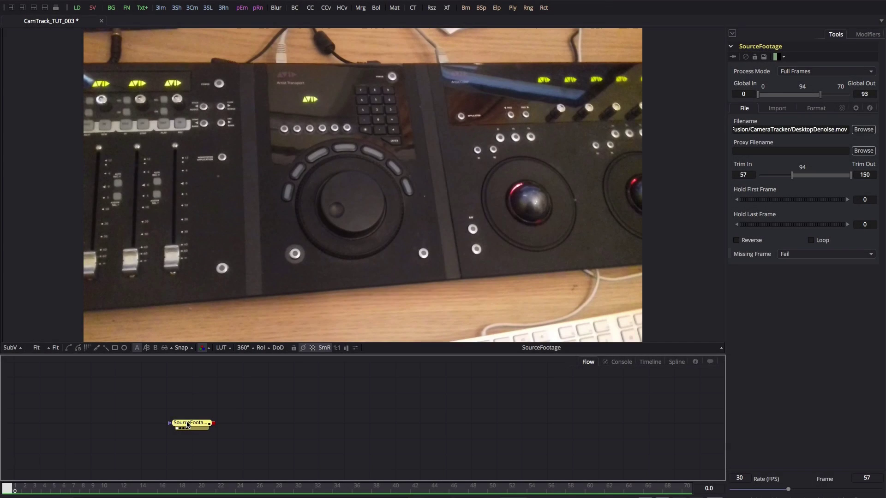
Add a Camera Tracker node after SourceFootage using the 'ctr' search.
key(shift+space)
text(ctra)
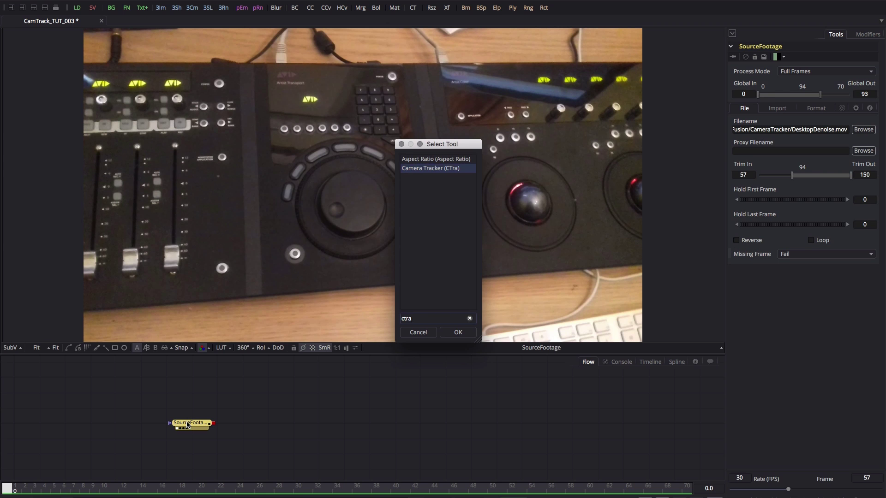
key(Return)
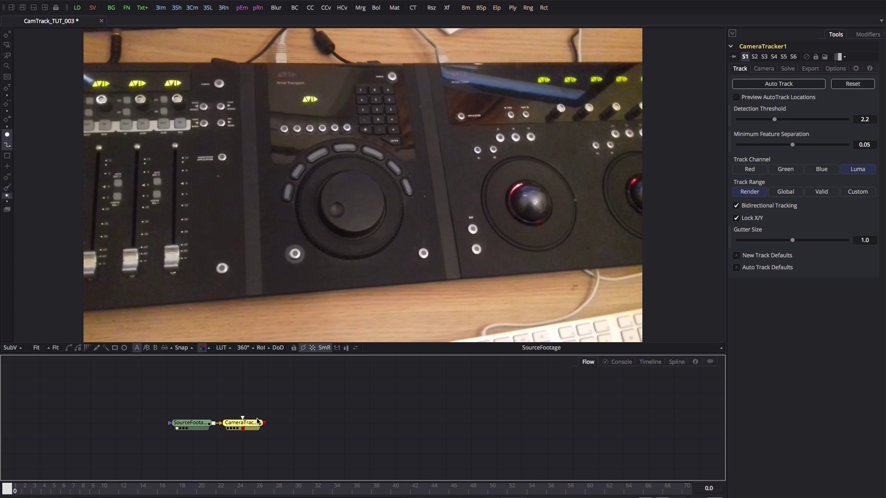
drag(249, 427, 300, 427)
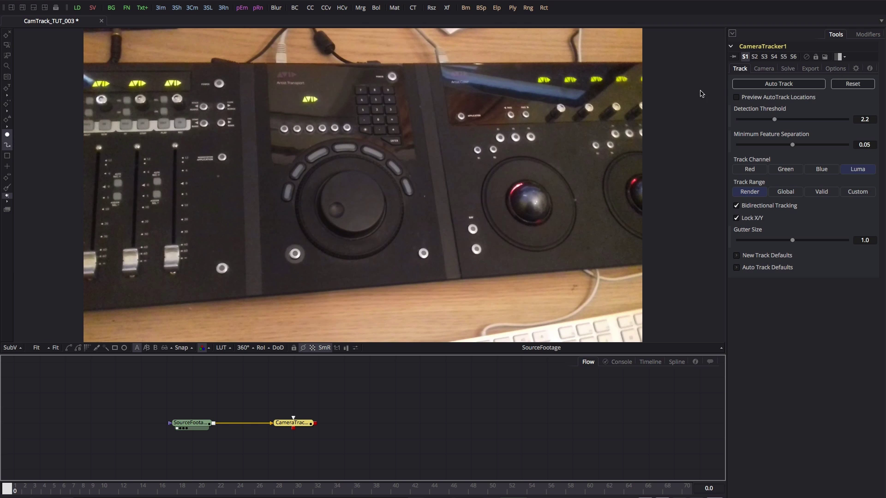
Turn off Preview AutoTrack Locations and reset detection to threshold 2.2, separation 0.05.
click(736, 98)
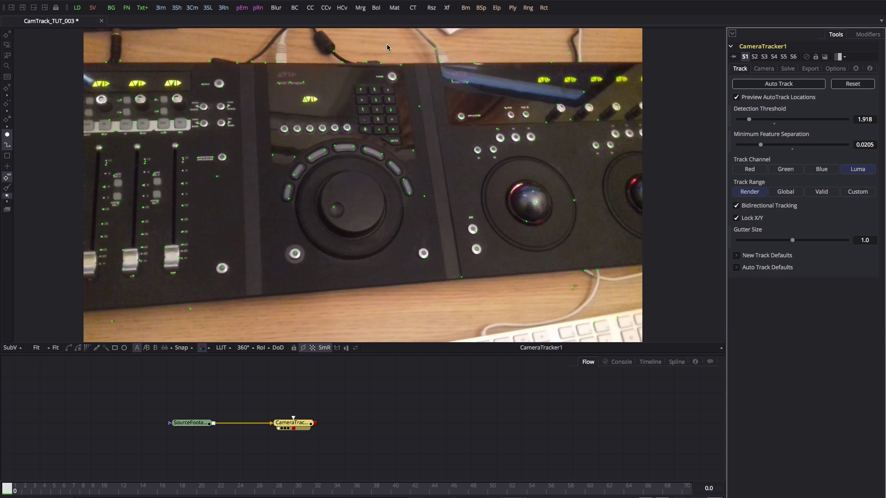
click(474, 65)
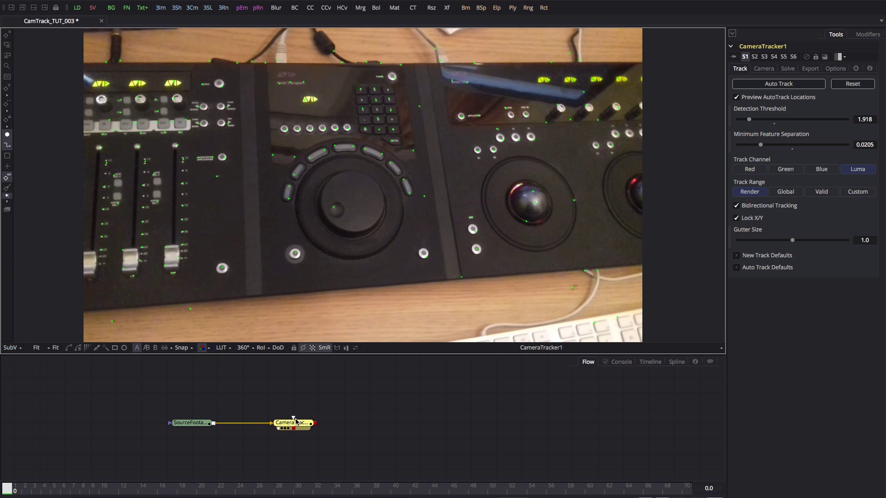
click(774, 120)
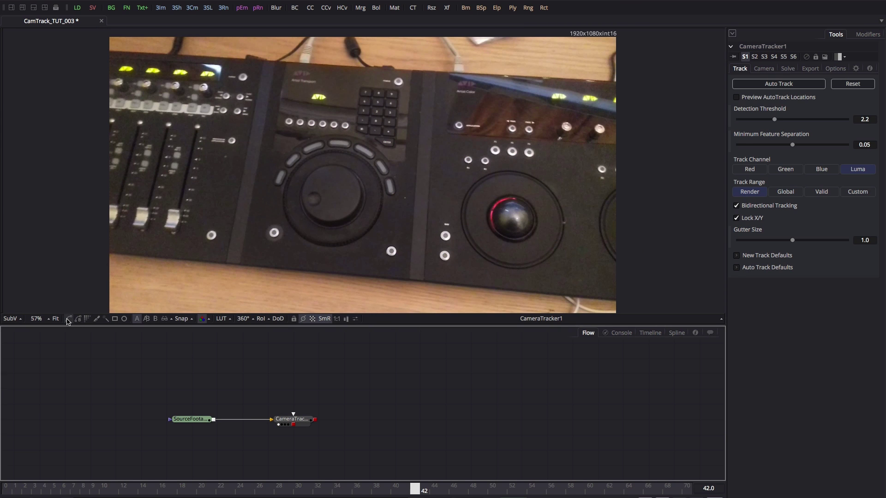
Draw a closed four-point polygon mask around the fader panel.
click(512, 8)
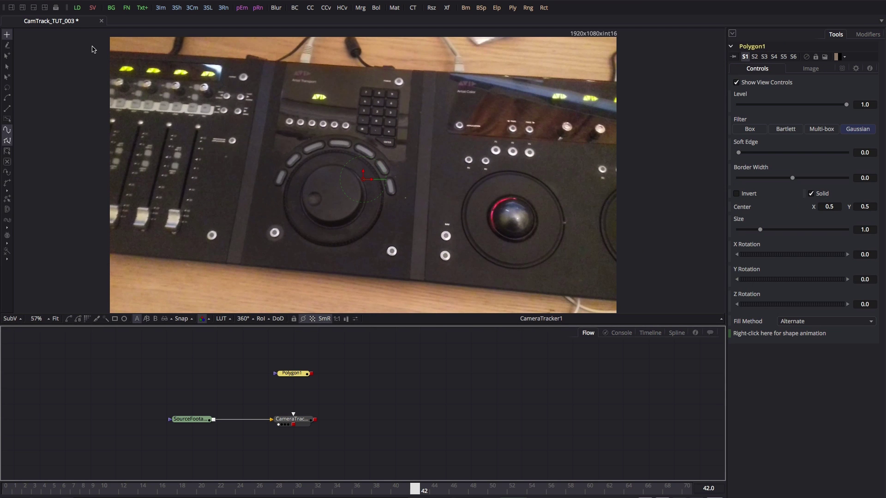
drag(94, 46, 144, 46)
click(231, 60)
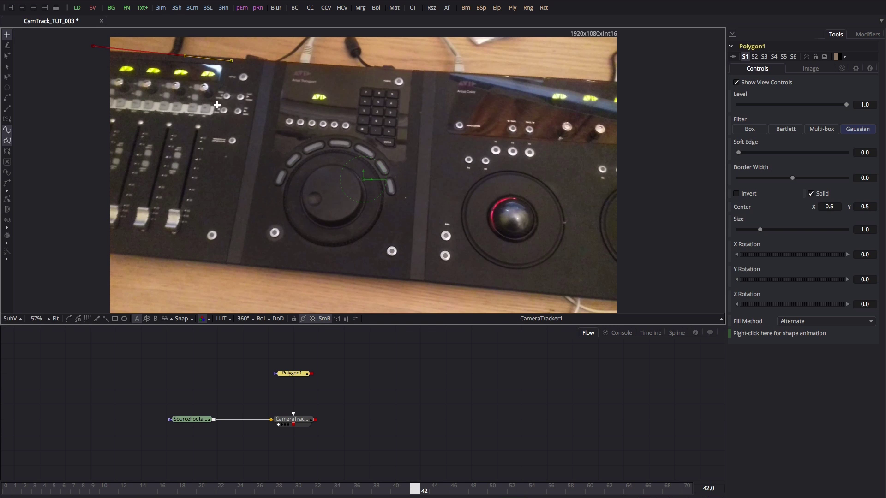
click(217, 106)
click(92, 97)
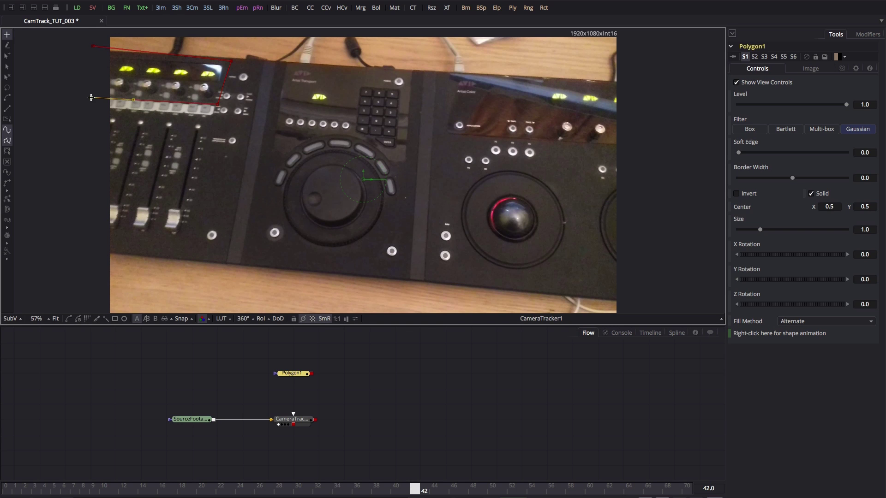
click(94, 47)
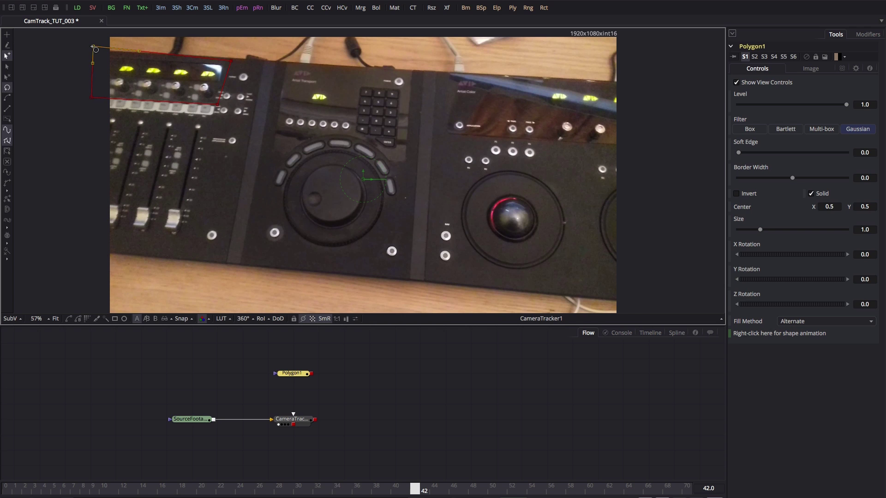
Chain a second closed polygon mask around the right-hand panel to the frame edge.
click(77, 318)
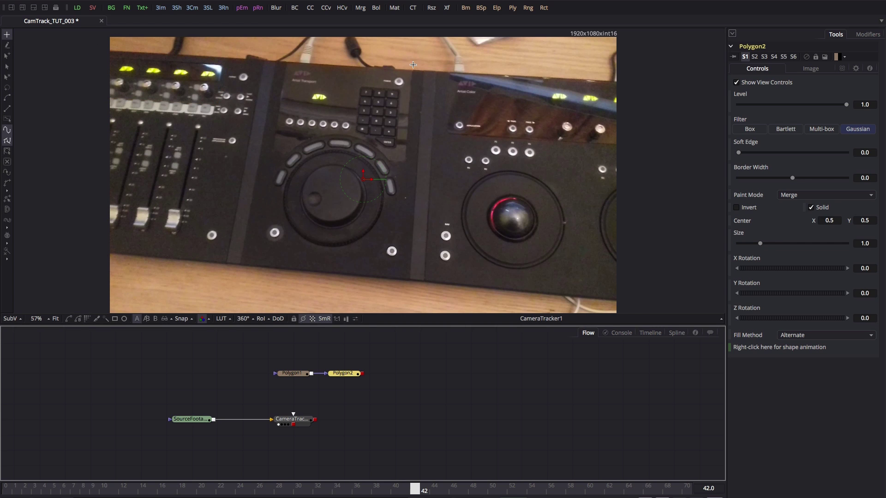
click(444, 60)
click(439, 139)
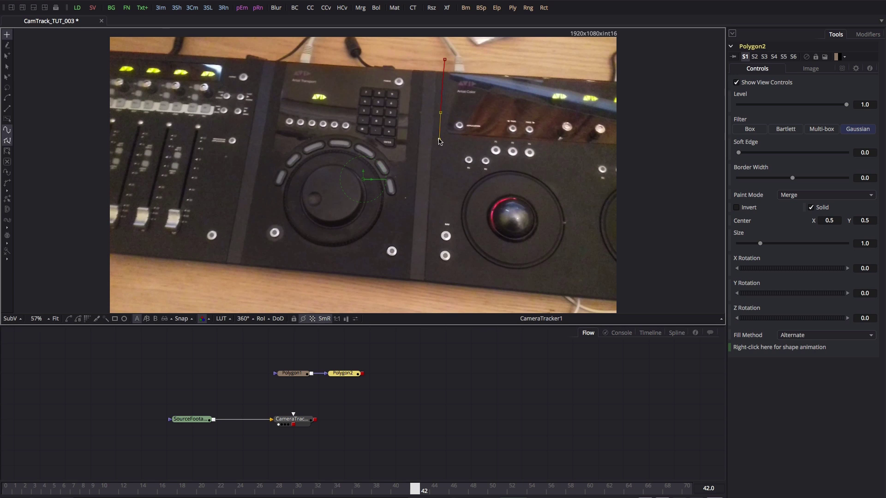
click(635, 152)
click(636, 100)
click(637, 74)
click(445, 60)
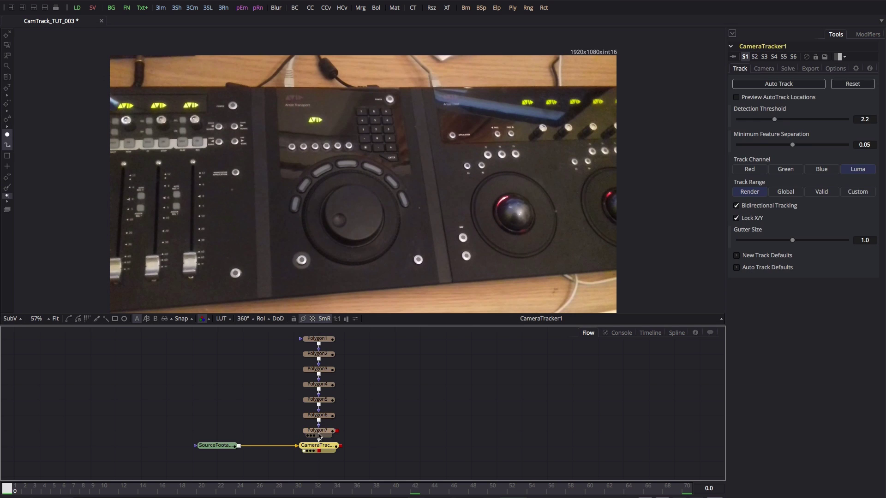
Check the individual masks Polygon1, Polygon2 and the combined Polygon7 in the viewer.
click(321, 433)
drag(321, 433, 210, 140)
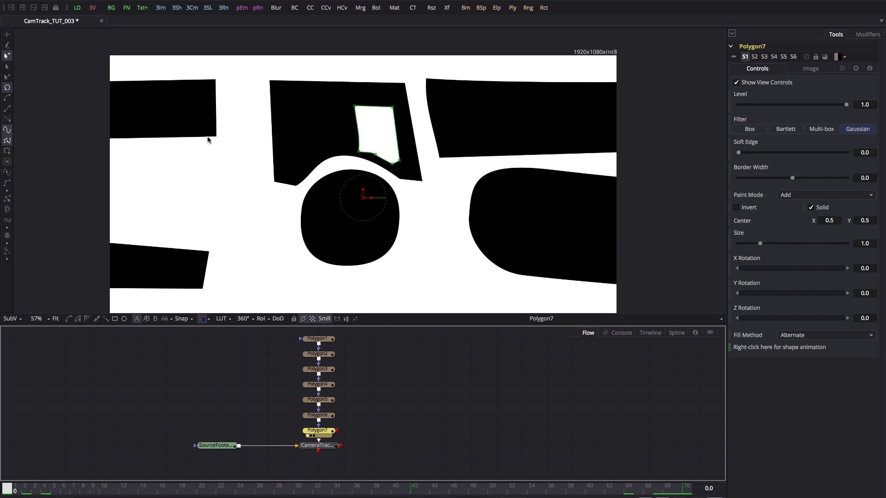
click(91, 82)
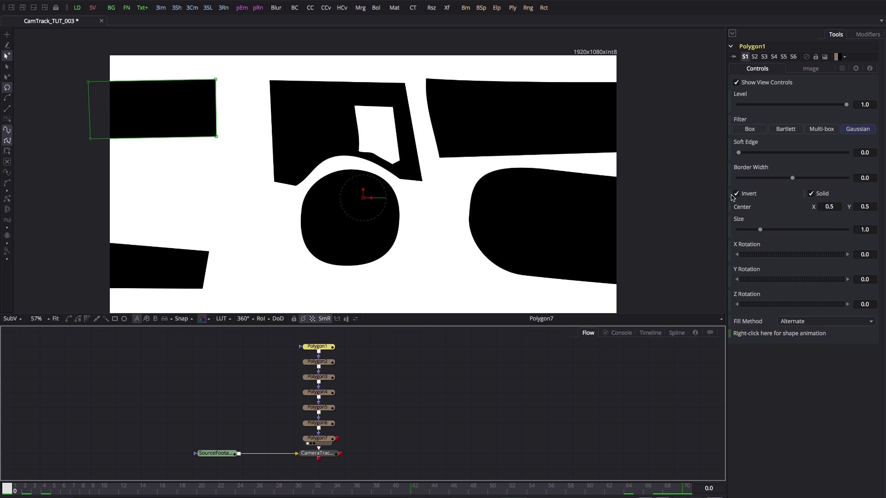
click(318, 363)
drag(318, 365, 311, 162)
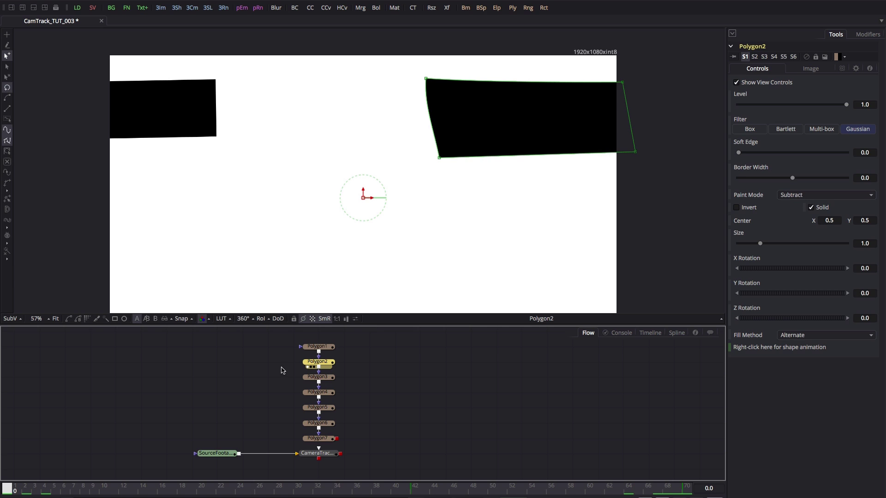
click(318, 438)
drag(318, 439, 359, 147)
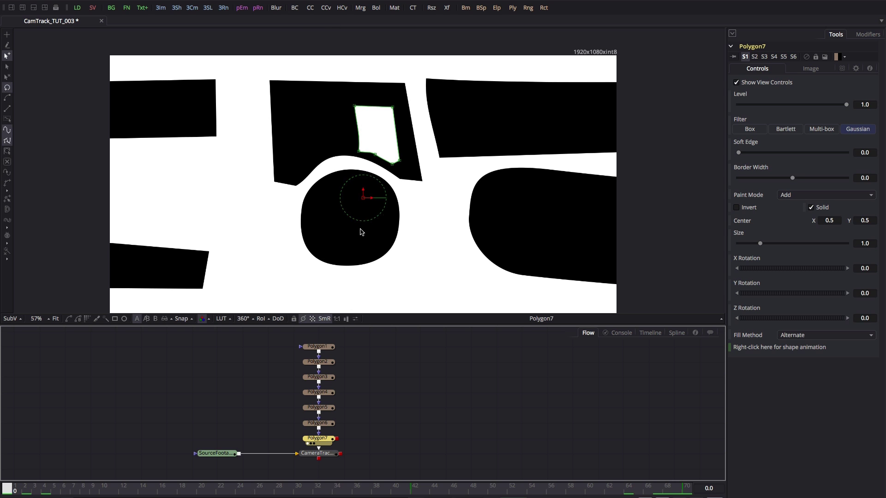
drag(319, 456, 328, 148)
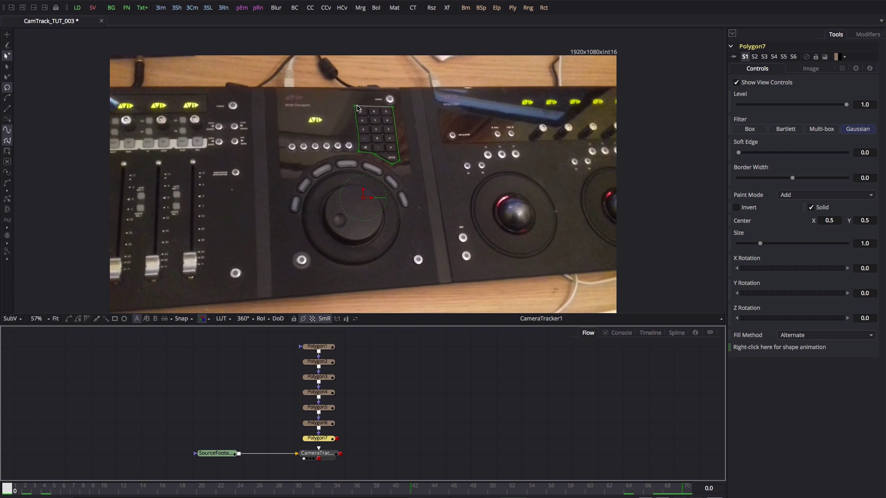
Show Polygon7's combined matte and play the clip to check the animated masks.
click(319, 377)
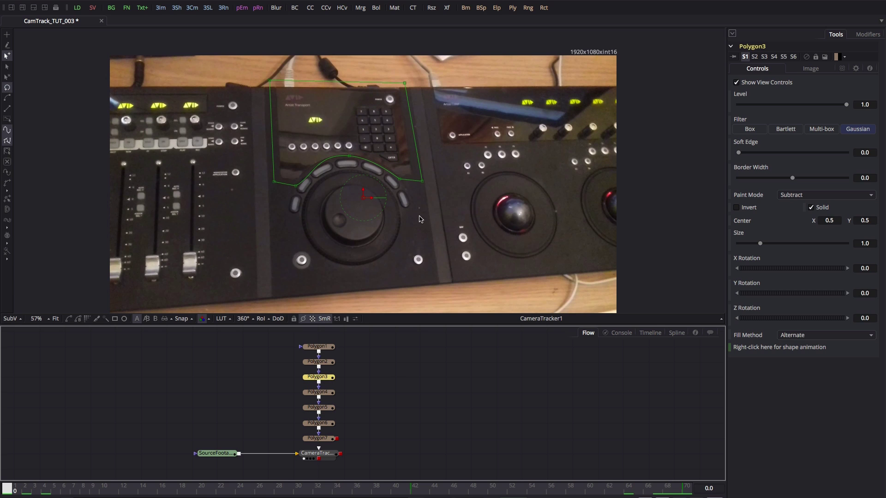
click(318, 438)
key(1)
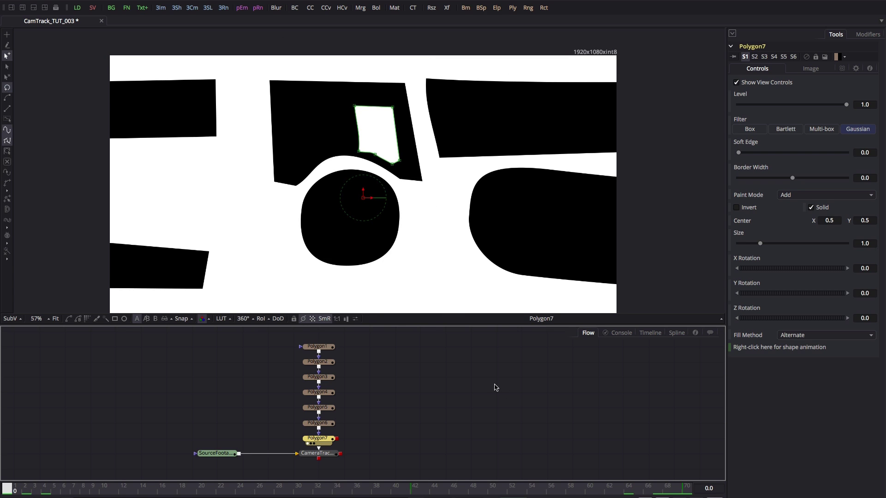
key(space)
Connect Polygon7 to the camera tracker's mask and preview AutoTrack locations.
drag(322, 456, 360, 462)
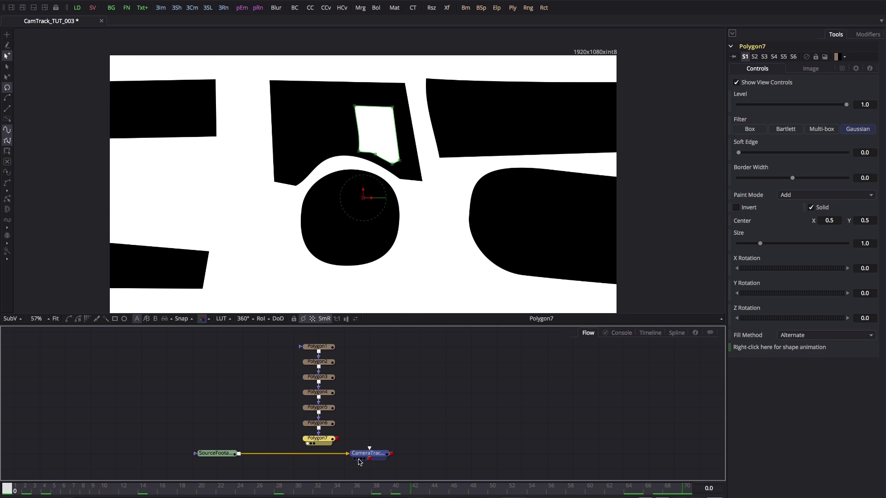
click(360, 463)
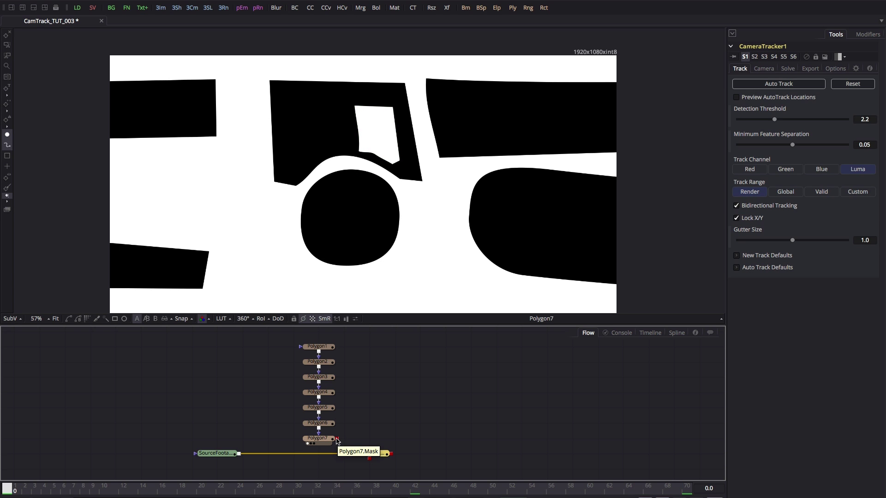
drag(337, 440, 371, 451)
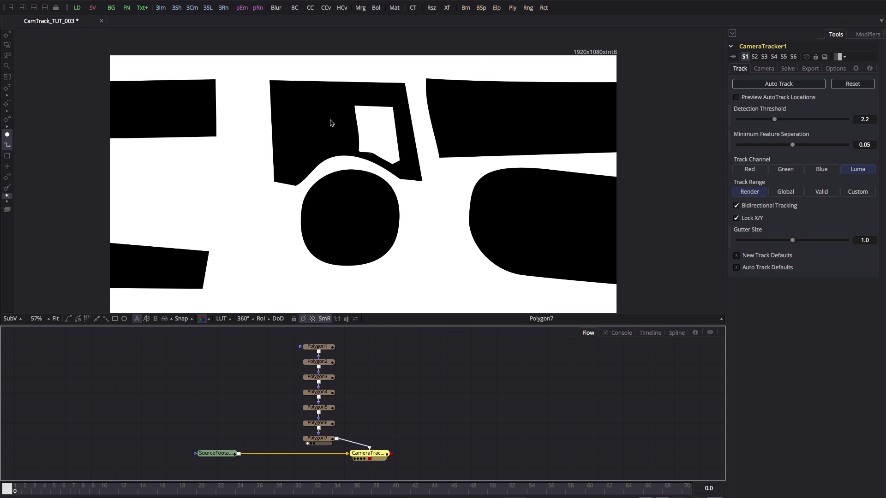
key(1)
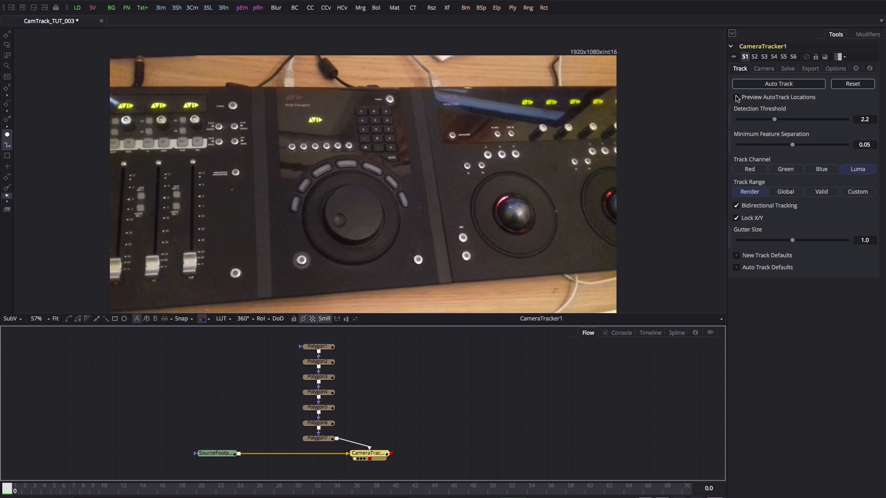
click(737, 97)
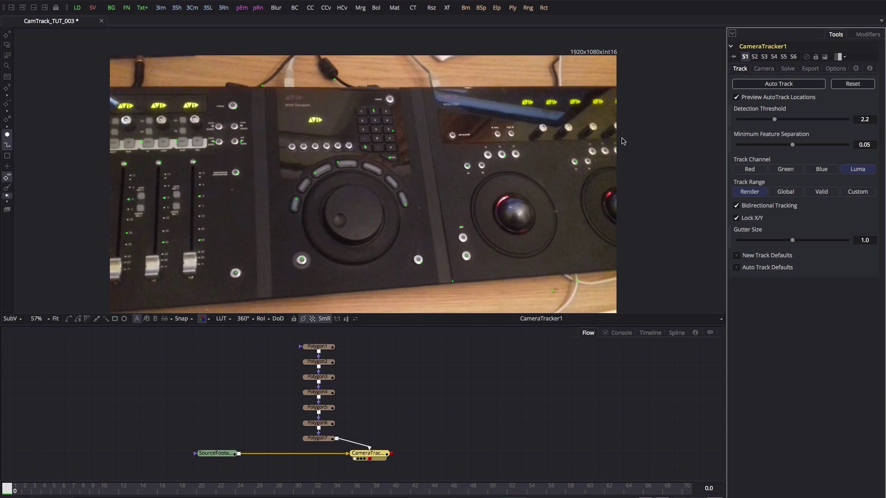
Set Detection Threshold to 2.0 and Minimum Feature Separation to 0.02.
click(874, 119)
text(2.0)
key(Tab)
text(0.0372)
key(Return)
text(.02)
key(Tab)
Switch tracking to the Red channel and run Auto Track over the clip.
click(501, 84)
key(l)
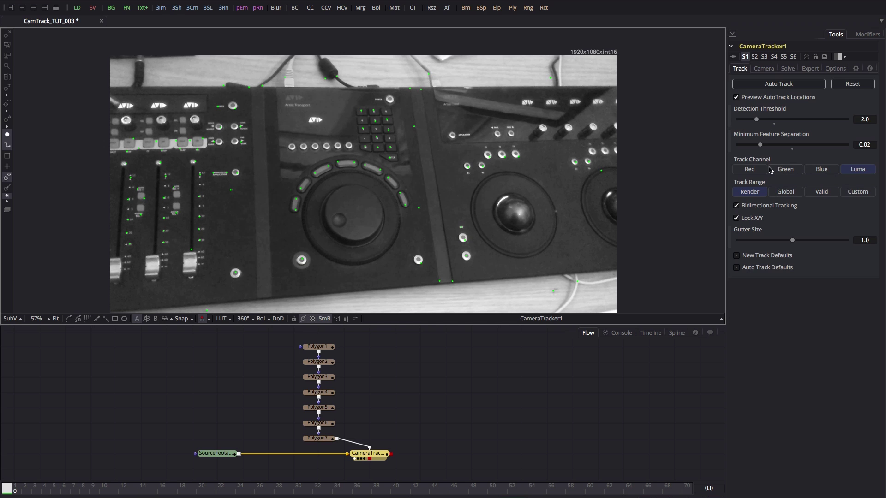
click(751, 170)
click(775, 86)
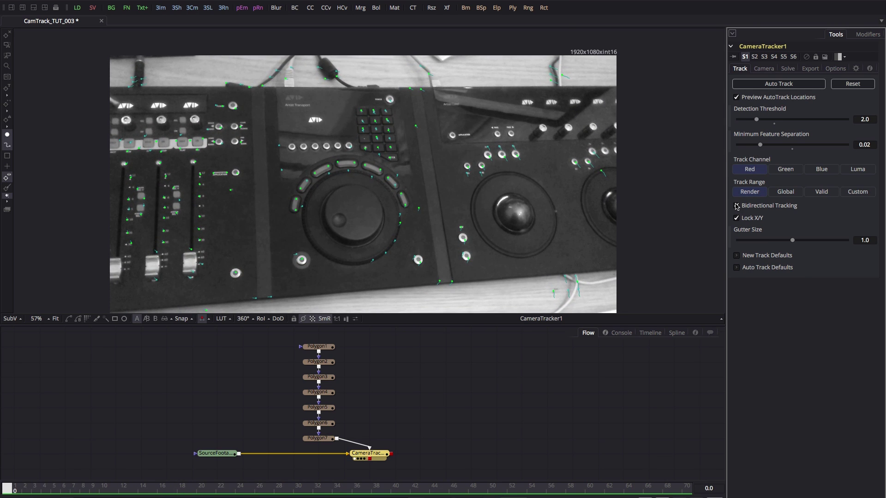
Enable Refine Lens Parameters in the Camera settings, then display the Solve settings.
key(c)
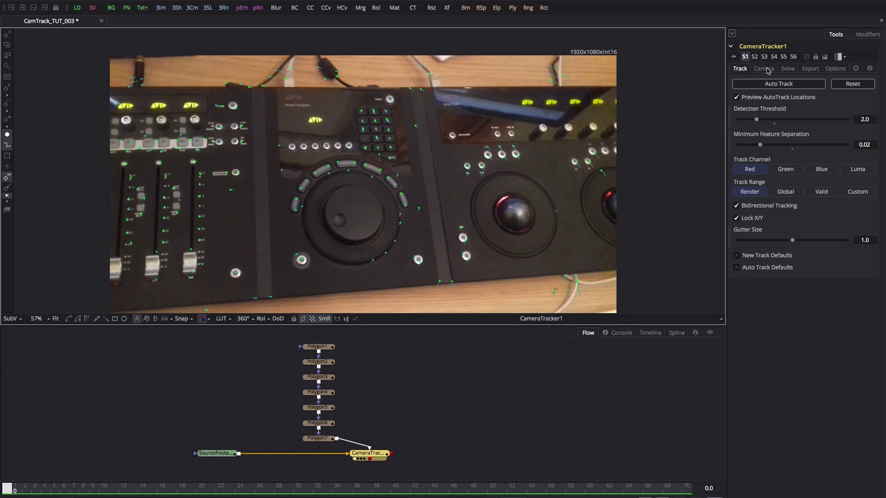
click(765, 69)
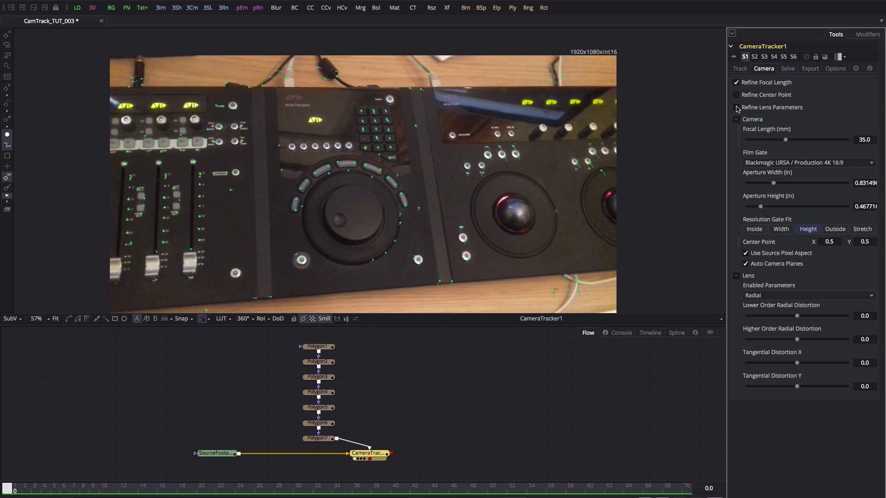
click(736, 108)
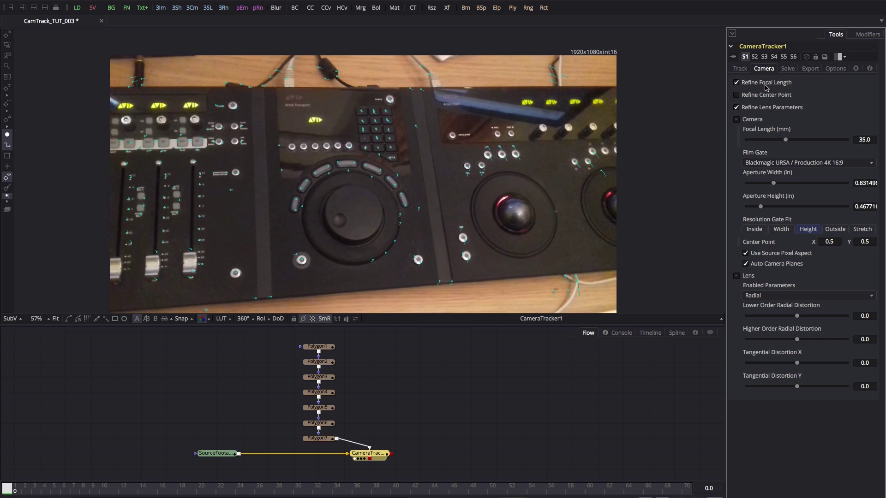
click(789, 69)
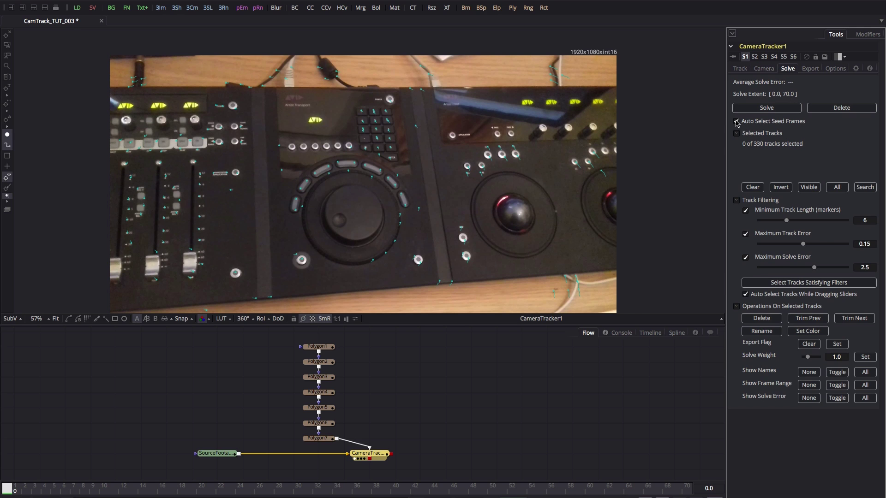
Use manual seed frames 10 and 60 and solve, reaching 1.1227-pixel error.
click(737, 122)
click(868, 141)
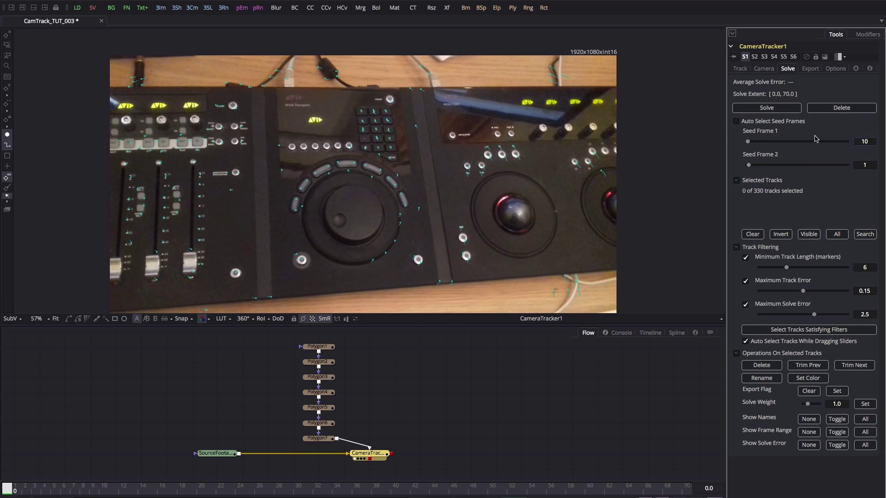
key(Tab)
click(759, 109)
click(764, 109)
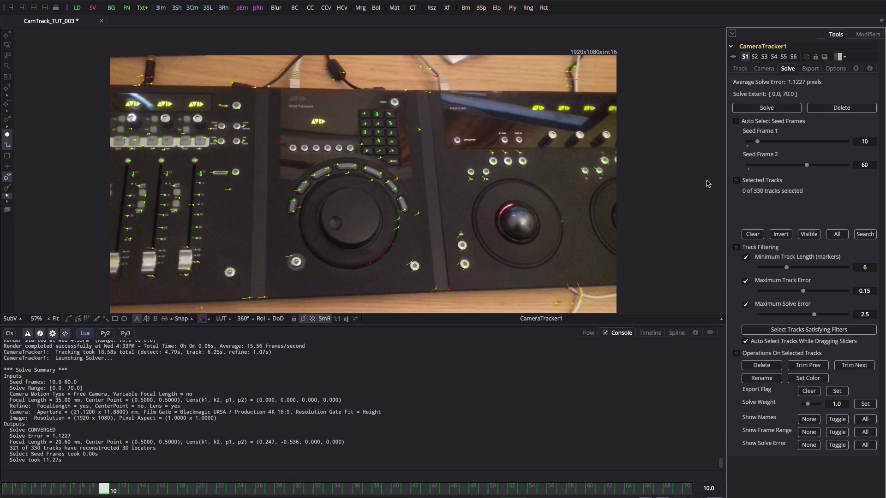
Add a Transform 3D node via '3xf', wire CameraTracker1 into it, and view it.
click(588, 333)
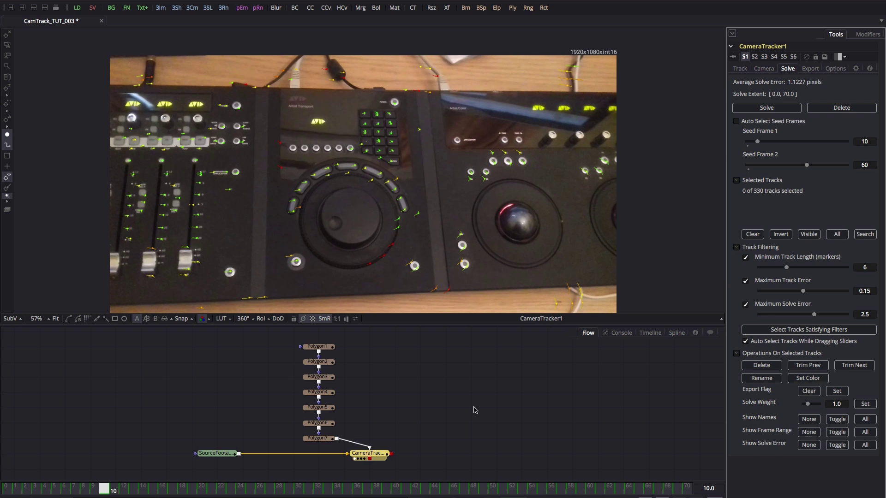
click(492, 411)
key(ctrl+space)
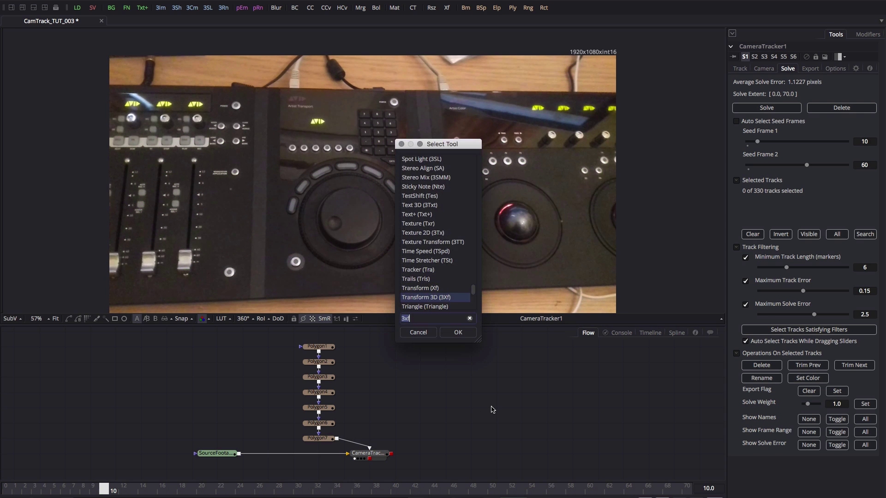
text(3xf)
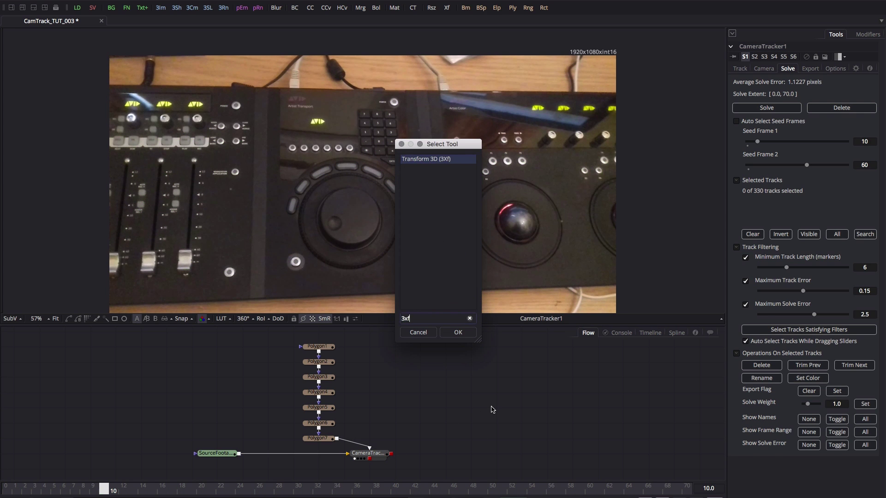
key(Return)
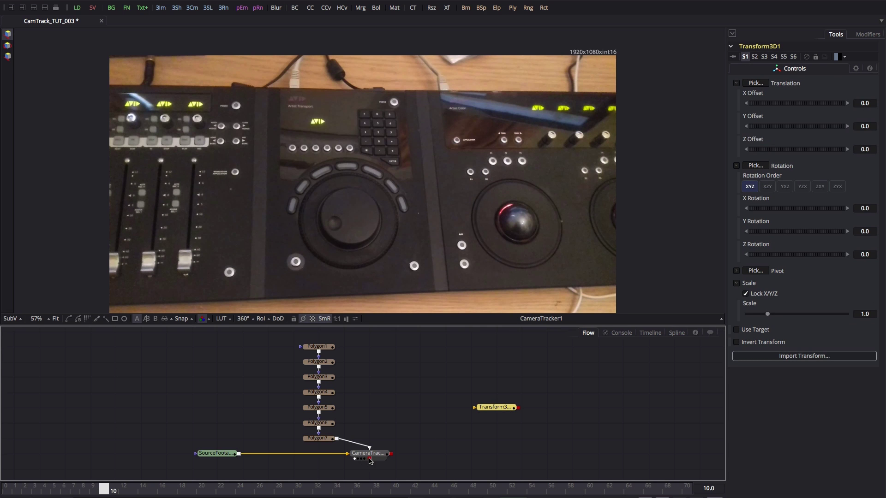
drag(370, 460, 500, 387)
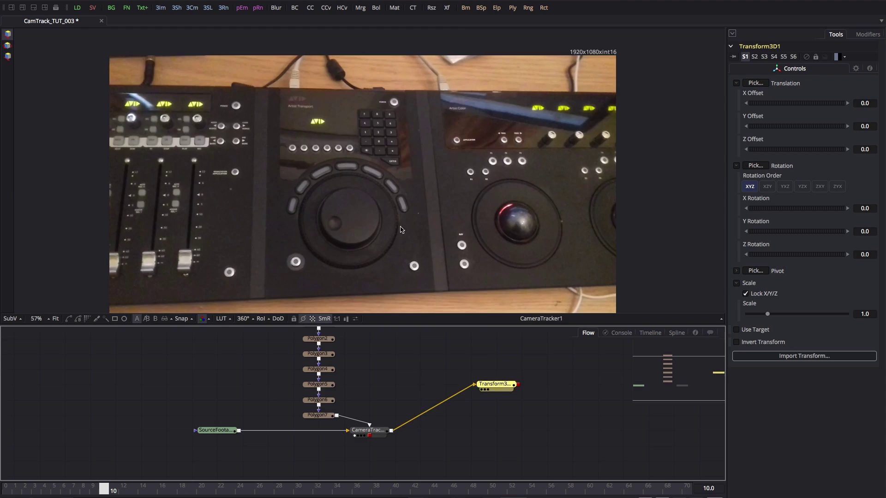
key(1)
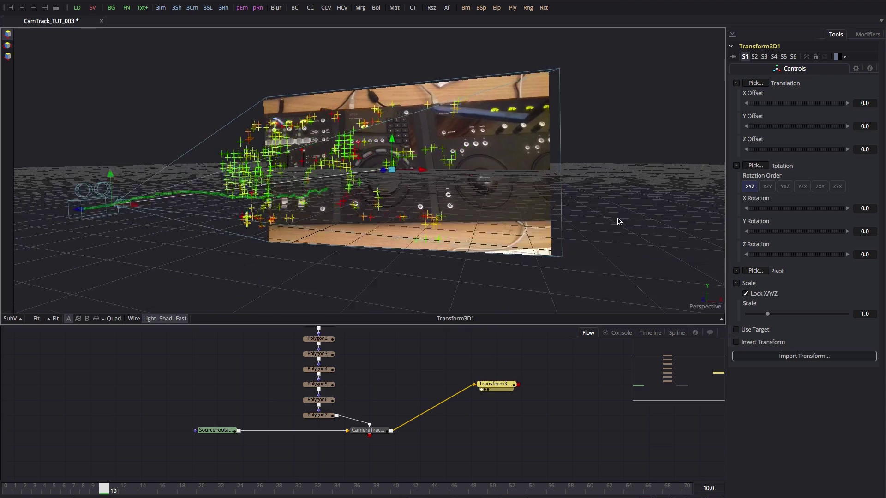
Box-select and delete the stray track points in the 3D point cloud.
drag(619, 222, 279, 200)
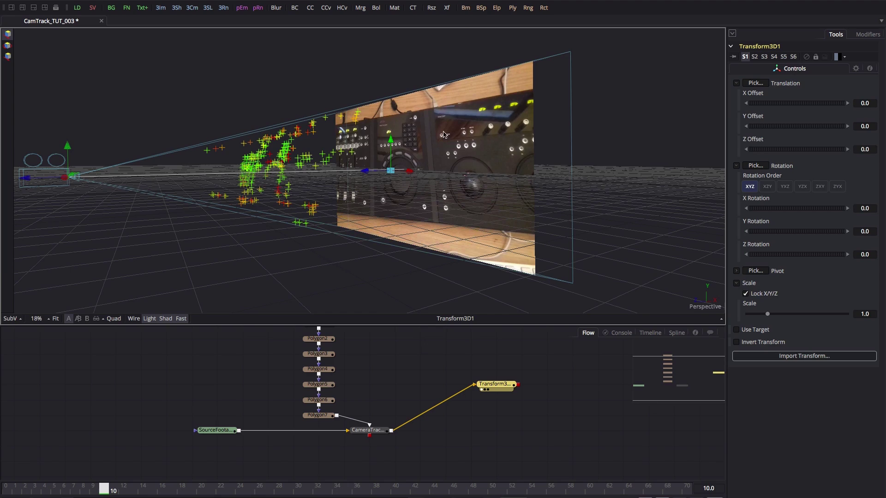
drag(672, 233, 737, 261)
mouse_move(300, 184)
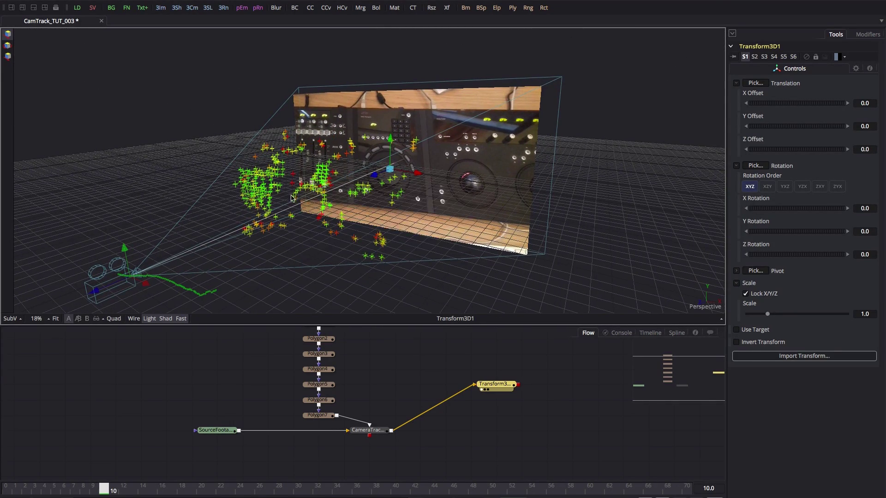
mouse_move(320, 203)
drag(606, 219, 498, 199)
drag(186, 113, 244, 200)
click(374, 432)
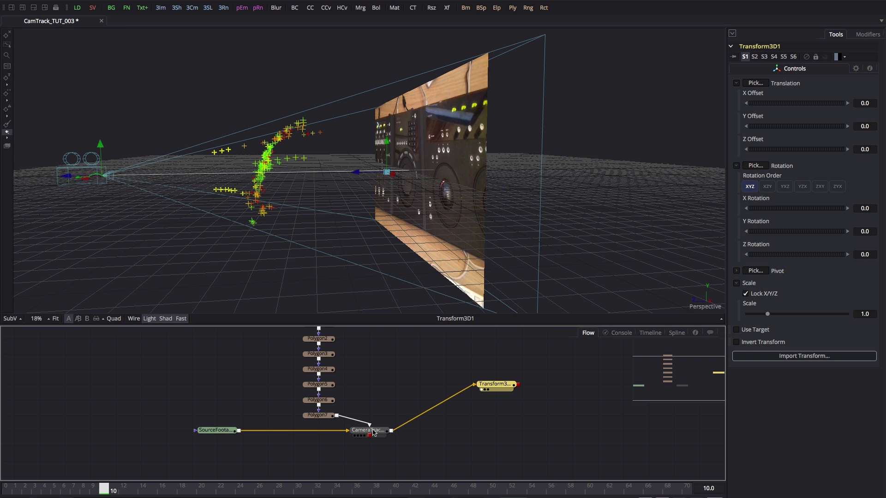
click(374, 431)
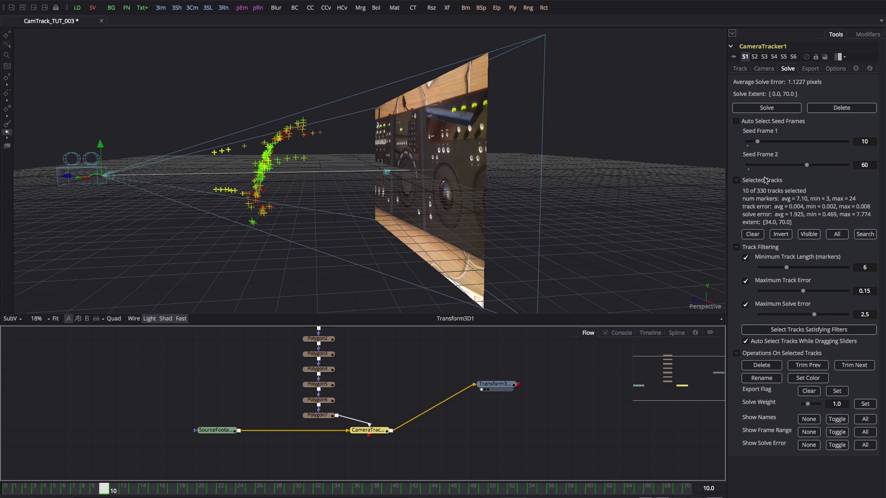
click(760, 366)
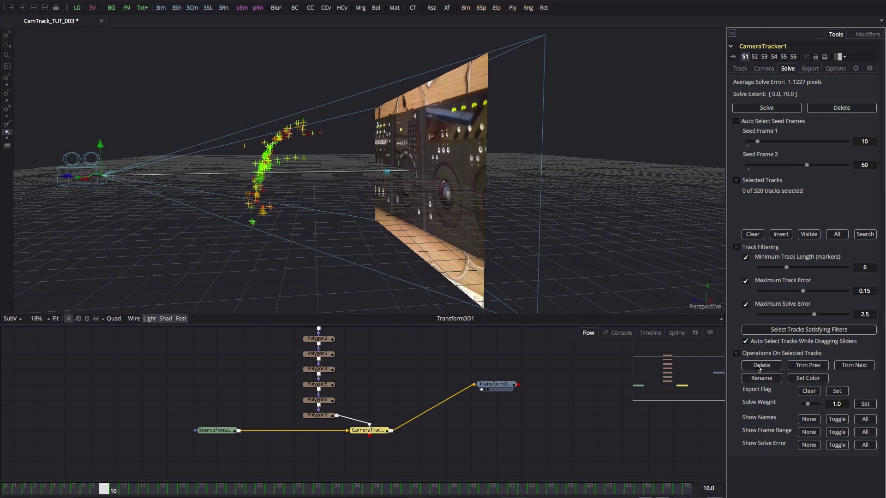
Delete nine more outlier tracks and re-solve to 1.0985-pixel error with 310 tracks.
drag(319, 176, 277, 149)
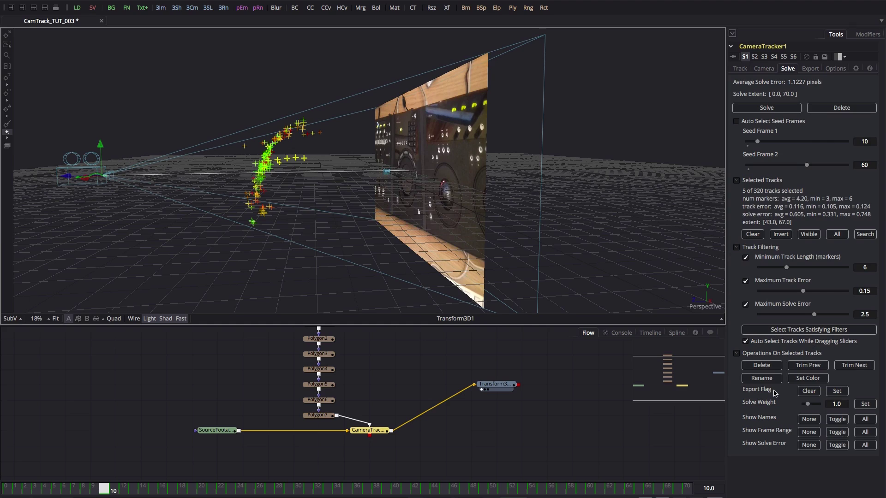
click(761, 365)
drag(329, 168, 310, 152)
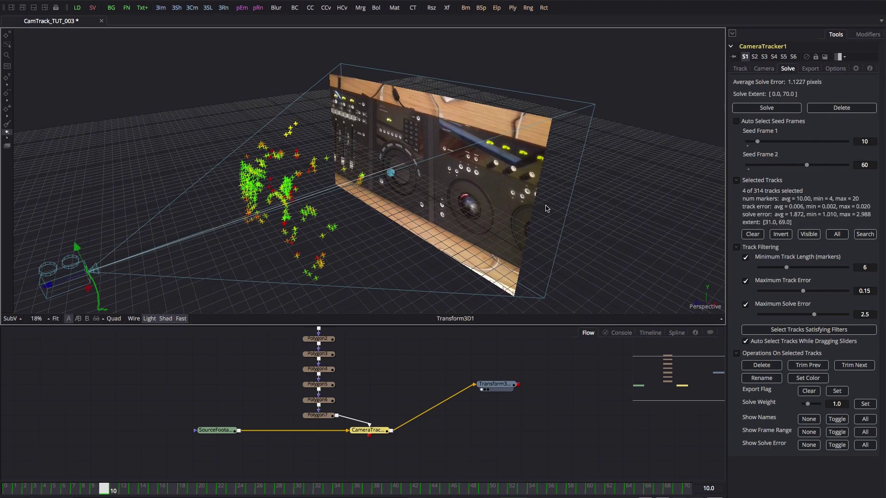
key(Delete)
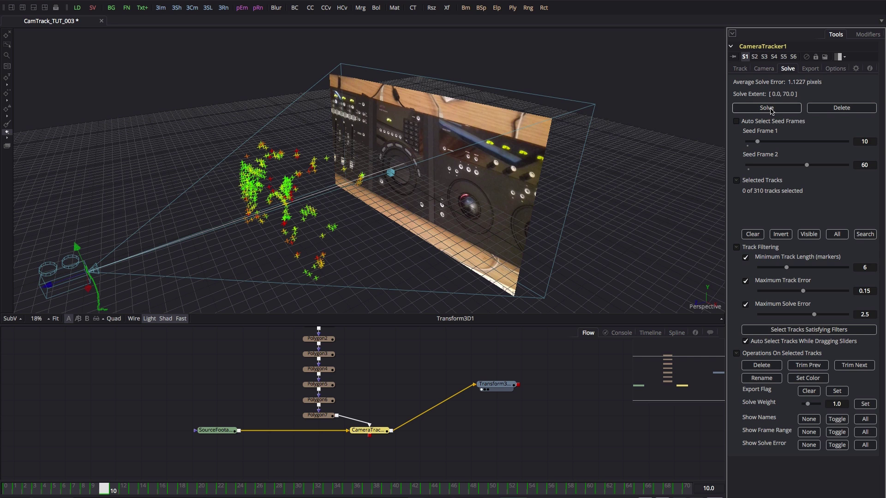
click(770, 110)
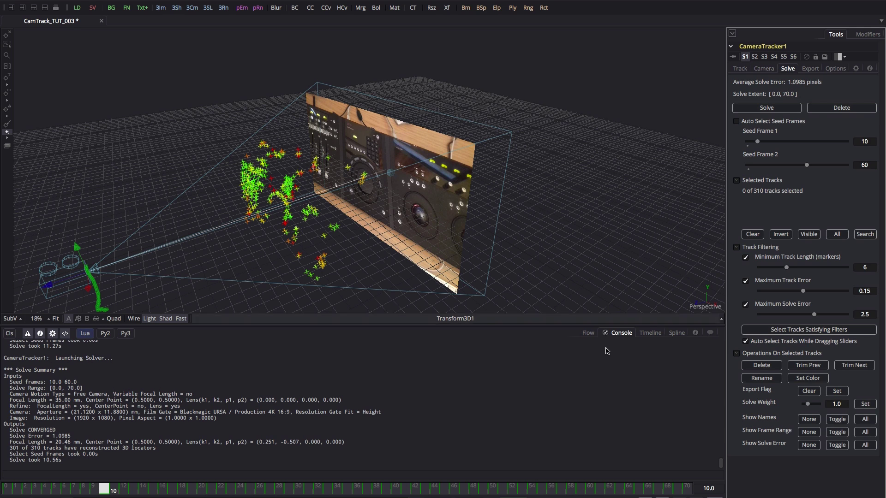
click(589, 333)
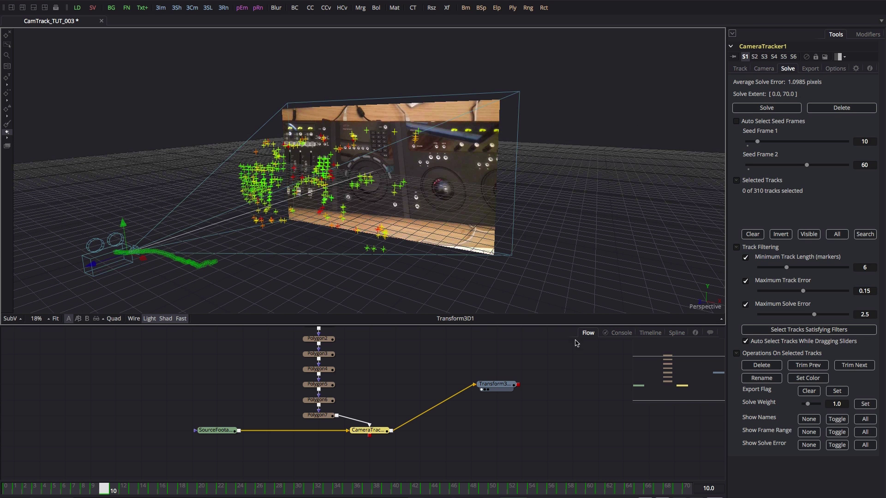
View the tracker footage and delete the three stray tracks below the jog wheel.
drag(367, 430, 538, 231)
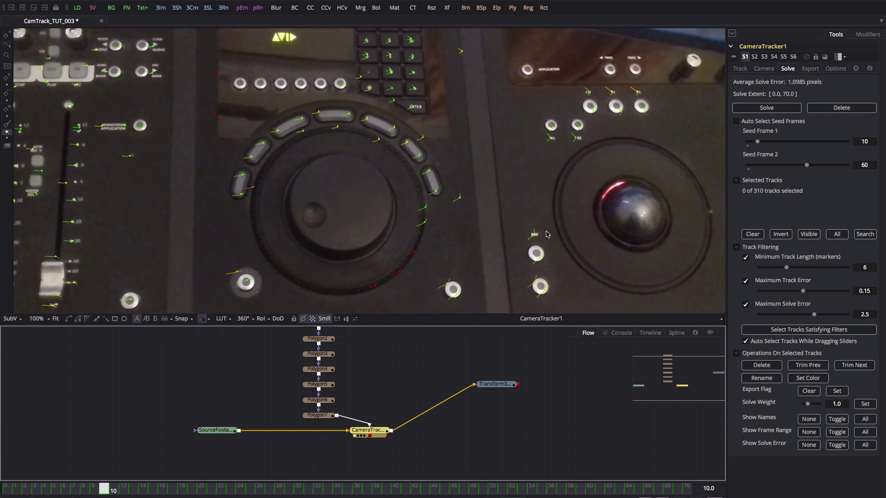
drag(349, 240, 420, 305)
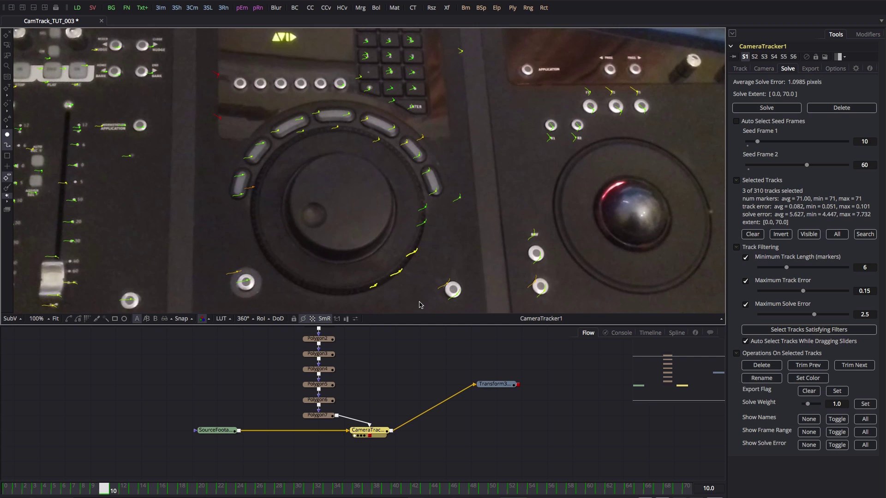
key(Delete)
key(ctrl+f)
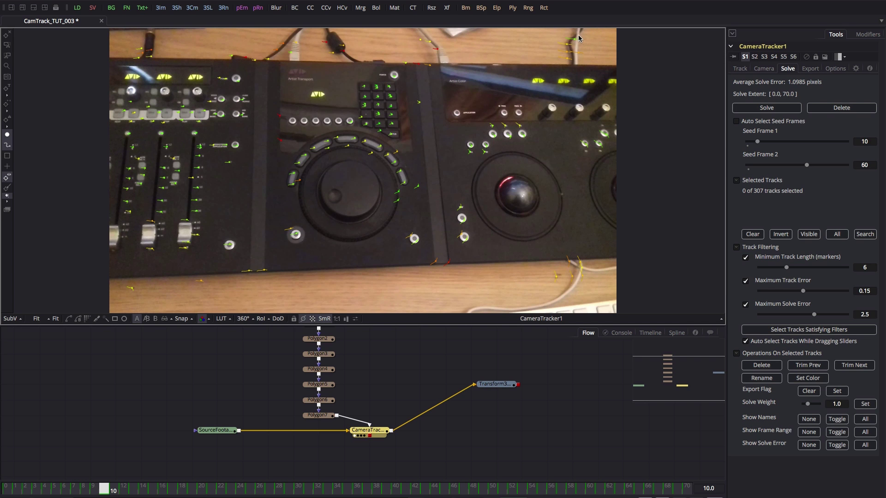
Delete the 28 top-edge tracks, the cable tracks and one fader track, leaving 272.
mouse_move(408, 69)
drag(79, 30, 597, 70)
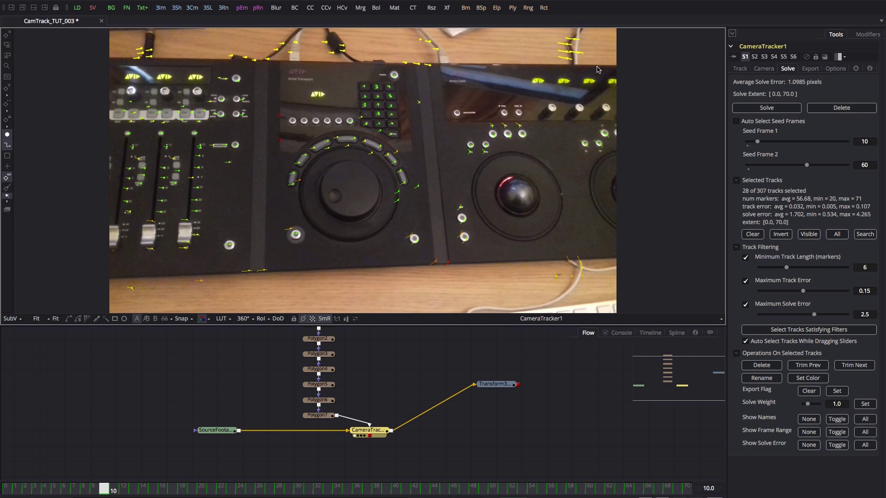
click(762, 366)
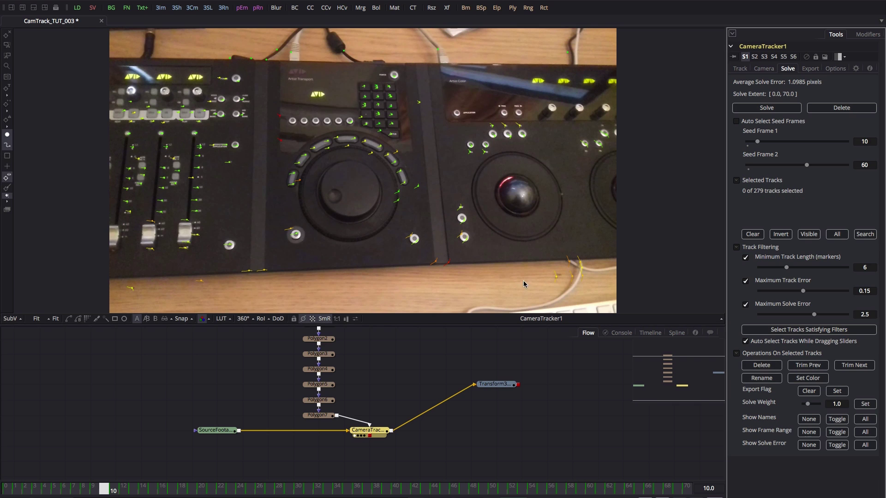
drag(564, 249, 589, 288)
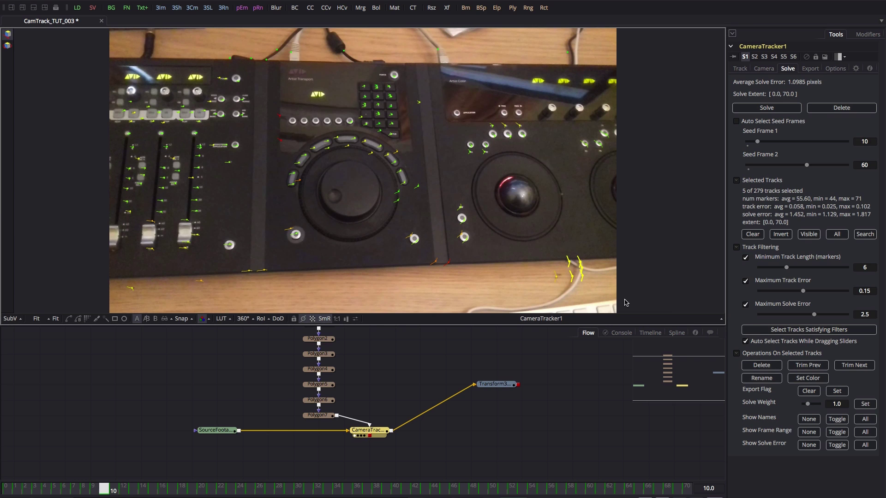
click(762, 365)
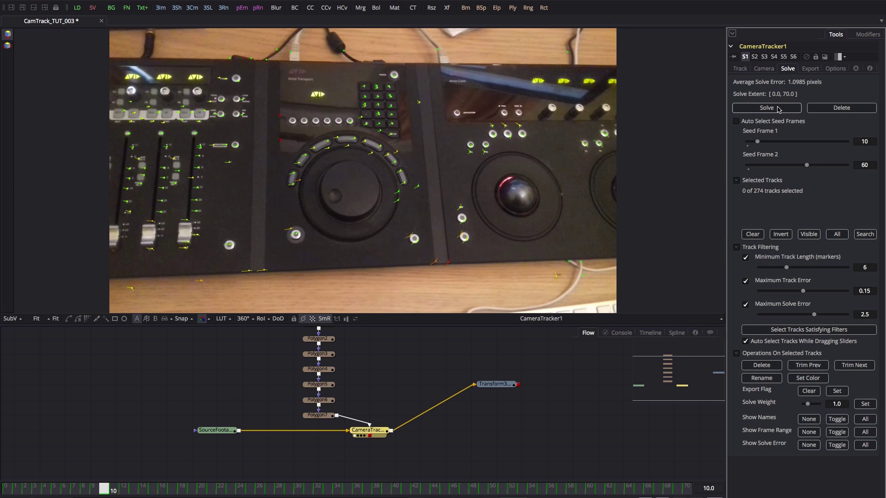
click(190, 248)
key(Delete)
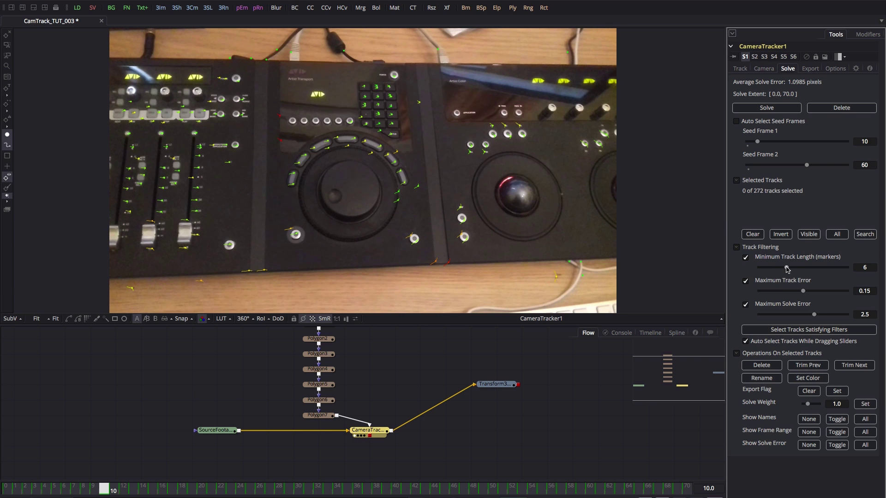
Delete tracks below the Minimum Track Length, then re-solve to 0.6174-pixel error with 230 tracks.
drag(786, 269, 787, 270)
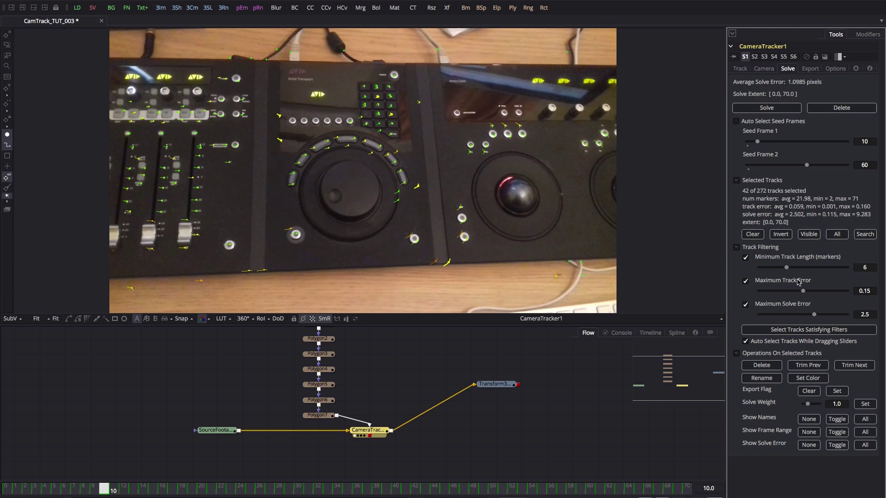
click(761, 366)
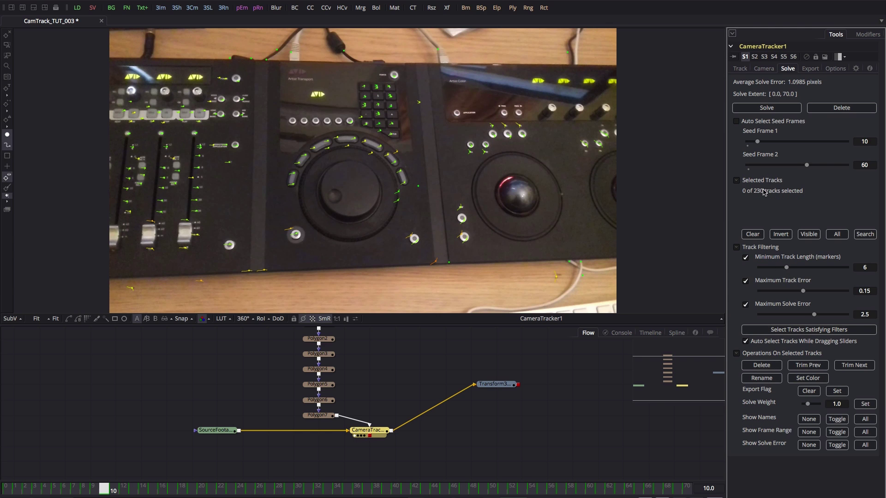
click(779, 109)
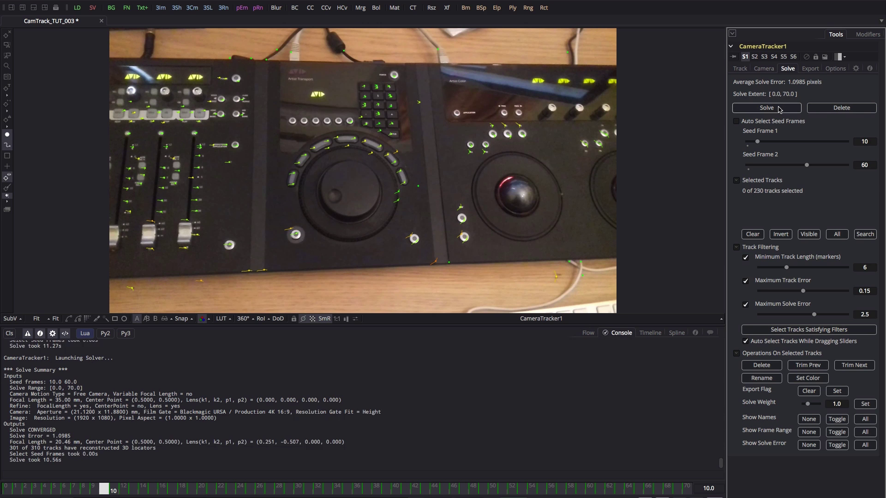
click(779, 109)
Set the unaligned scene origin from selected XZ ground tracks to -0.019, 0.816, -4.534.
click(810, 69)
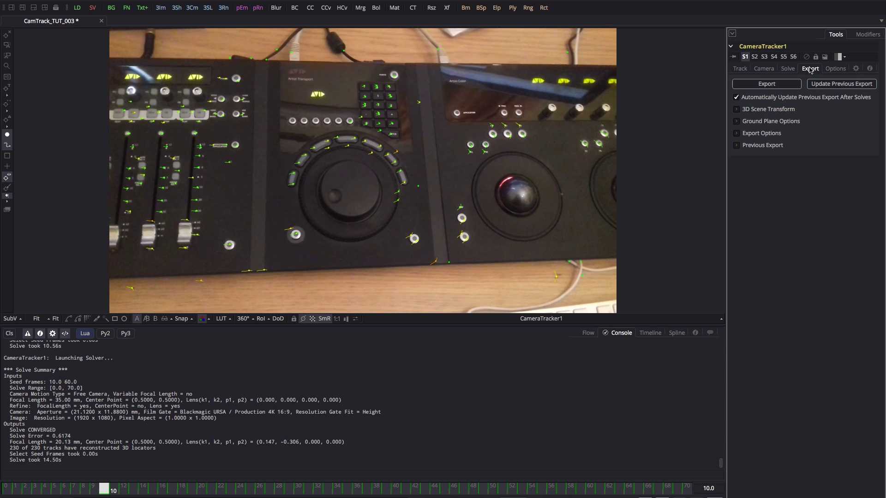
click(737, 109)
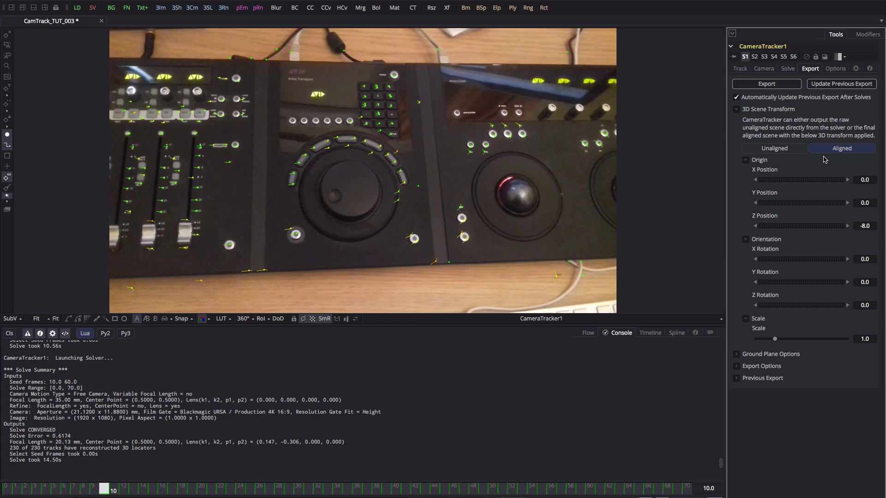
click(778, 151)
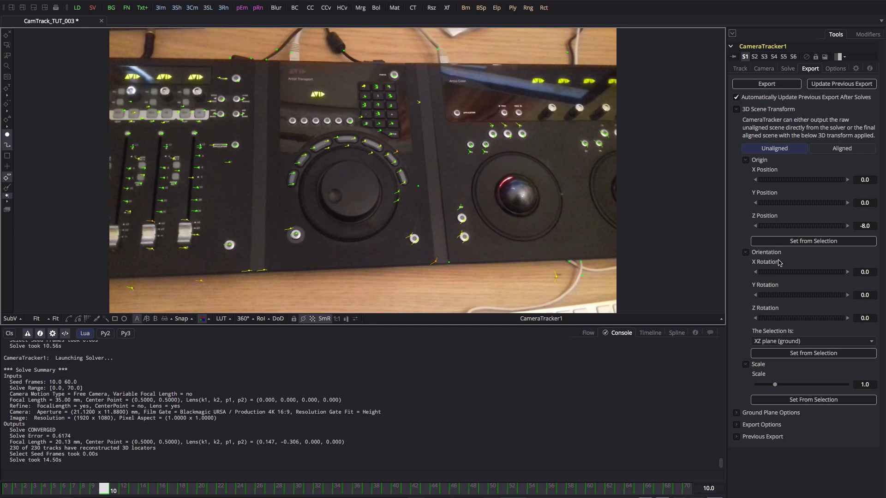
click(805, 243)
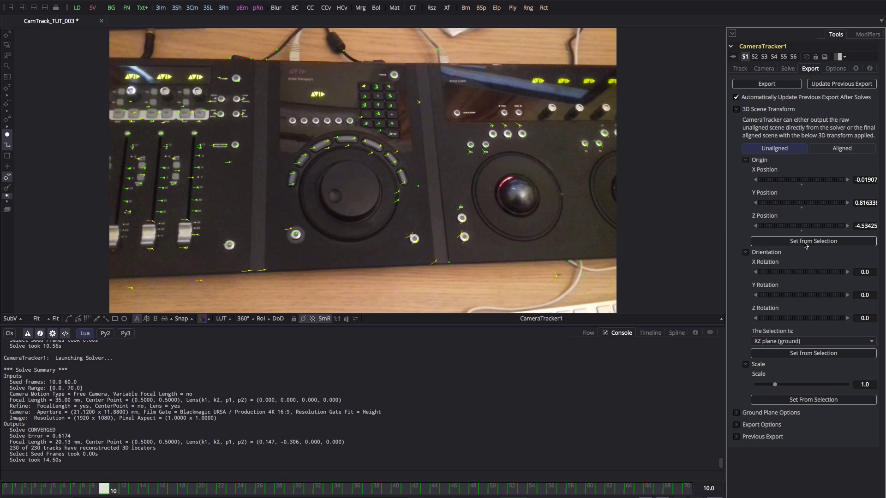
key(F5)
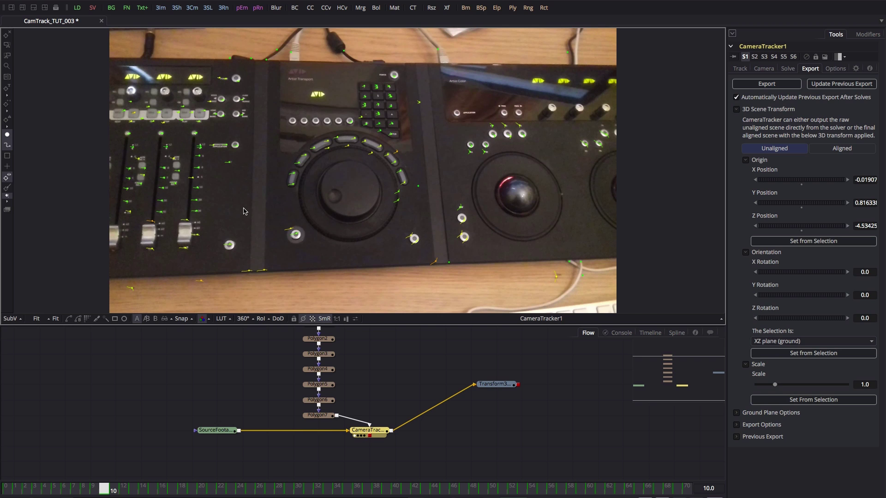
Select the desk-surface track points and derive orientation X -109.764, Y 8.71933, Z -3.11792 from them.
click(231, 245)
drag(449, 216, 470, 226)
click(805, 356)
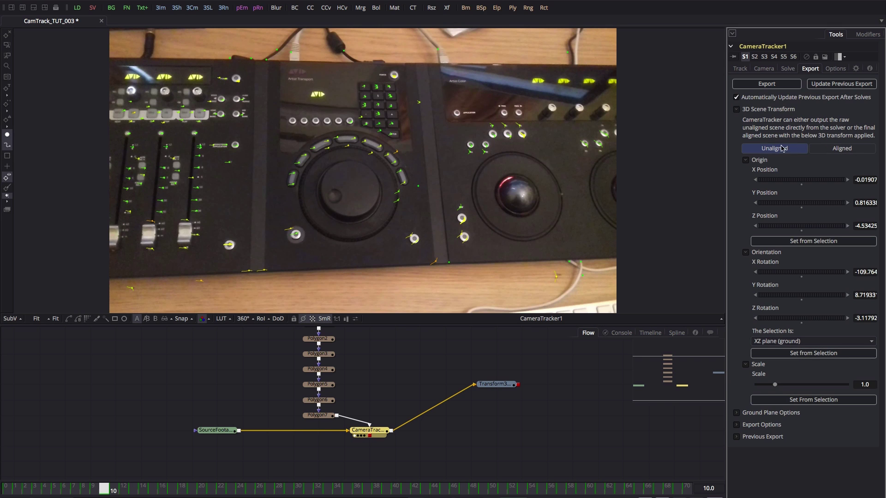
Switch the tracker scene to Aligned, preview Transform3D1's 3D scene, then return the viewer to CameraTracker1.
click(842, 149)
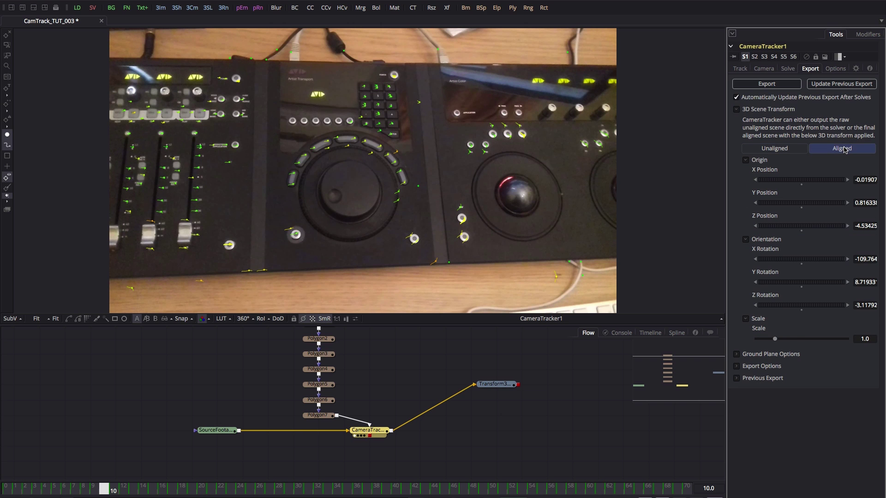
click(501, 387)
drag(501, 387, 419, 203)
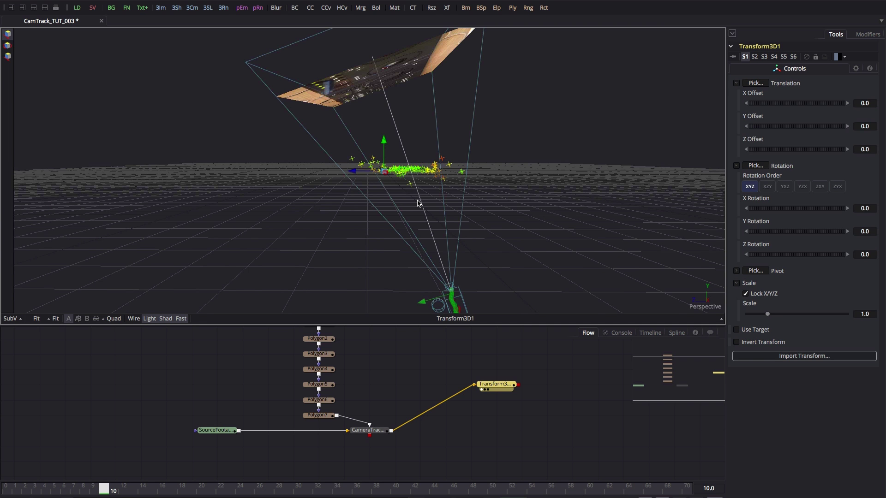
mouse_move(374, 431)
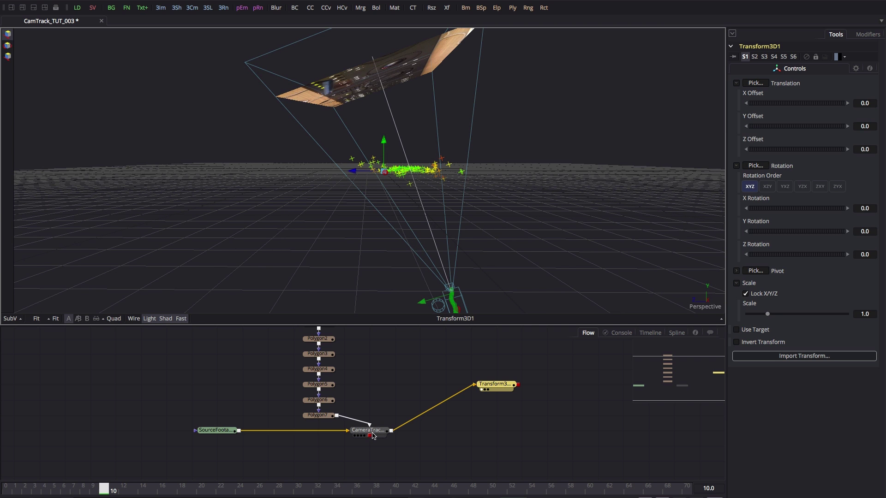
drag(374, 432, 443, 149)
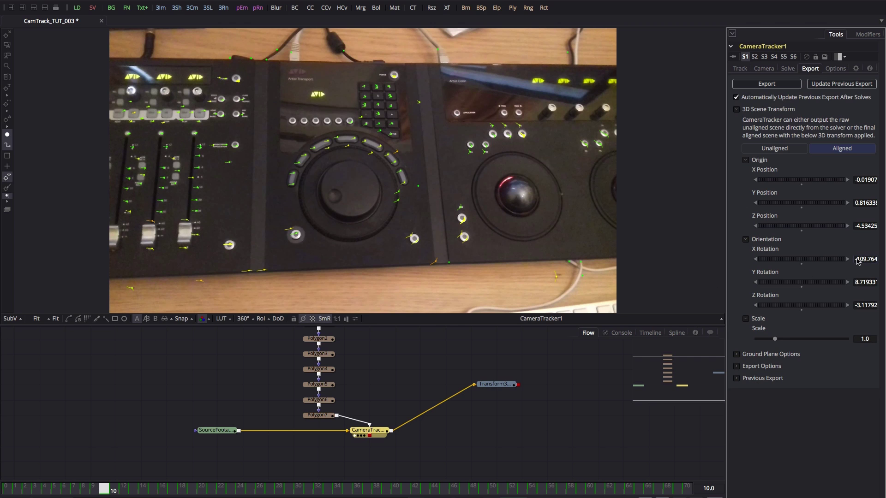
In the Unaligned scene, prefix the X Rotation with 180 so it becomes 70.2353.
click(779, 149)
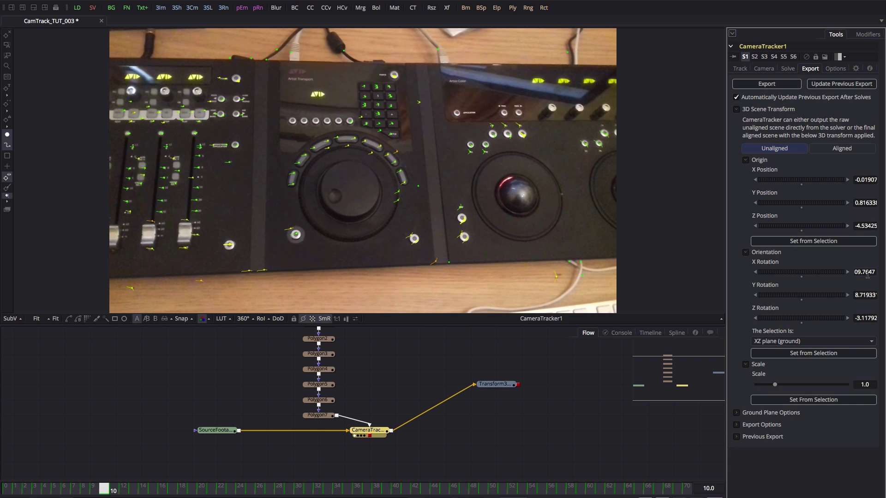
key(Home)
text(180)
key(Tab)
Return to Aligned and view Transform3D1 in 3D, showing the footage lying on the ground grid.
click(842, 149)
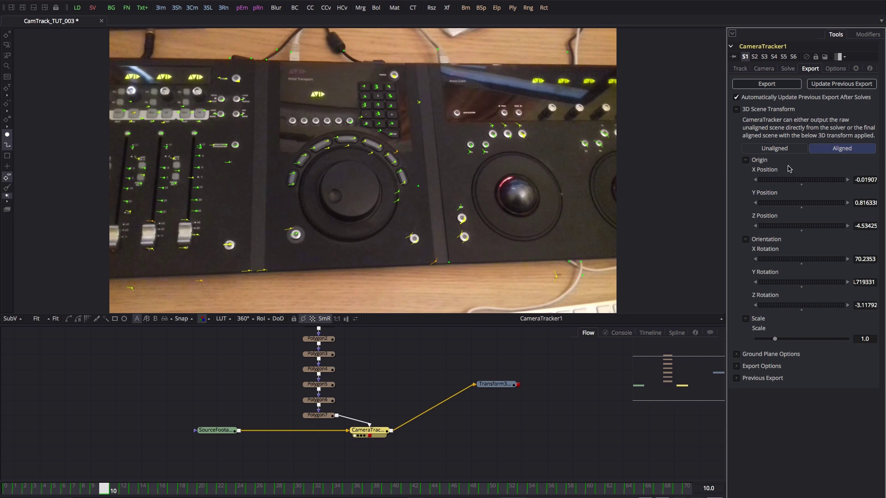
key(1)
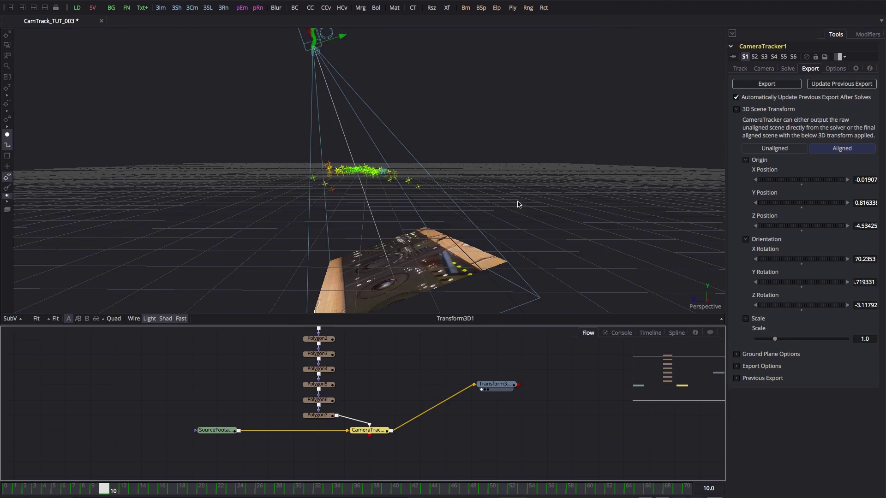
mouse_move(528, 188)
mouse_down()
mouse_move(514, 143)
mouse_move(520, 188)
mouse_up()
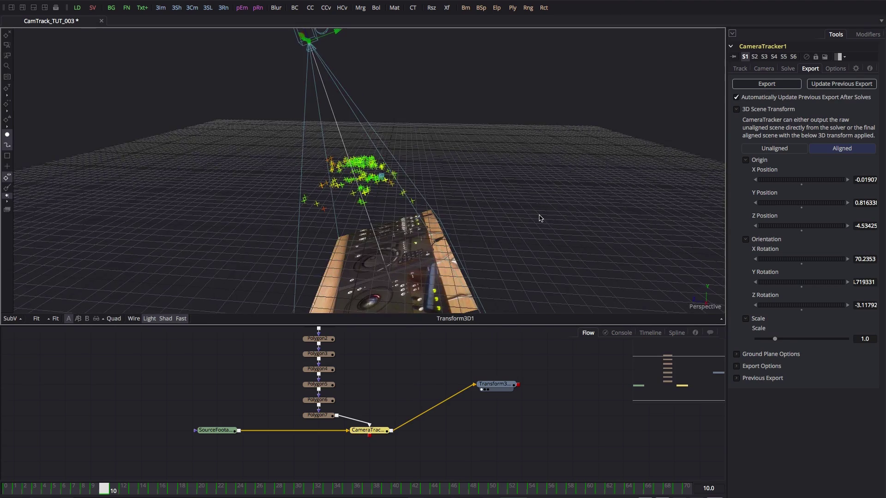
scroll(416, 274, up, 3)
drag(416, 274, 535, 246)
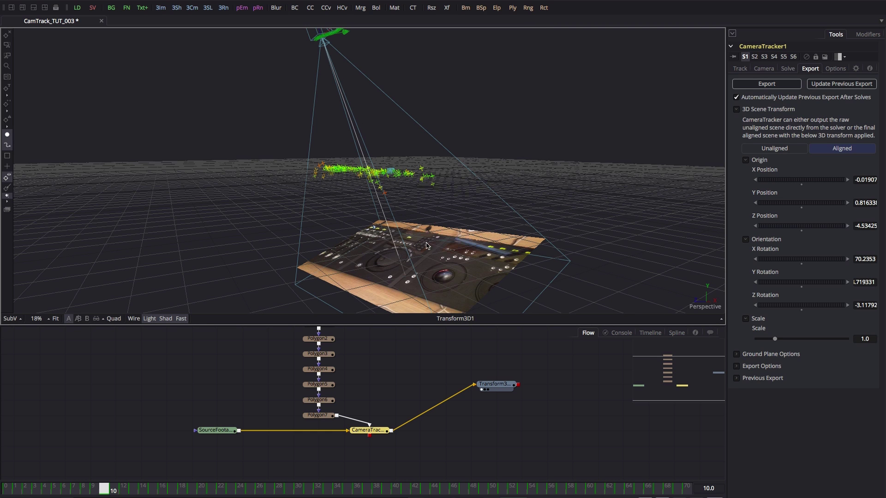
Export the camera, point cloud, ground plane, merge and renderer nodes, move them below, and view CameraTracker1_Renderer.
click(767, 84)
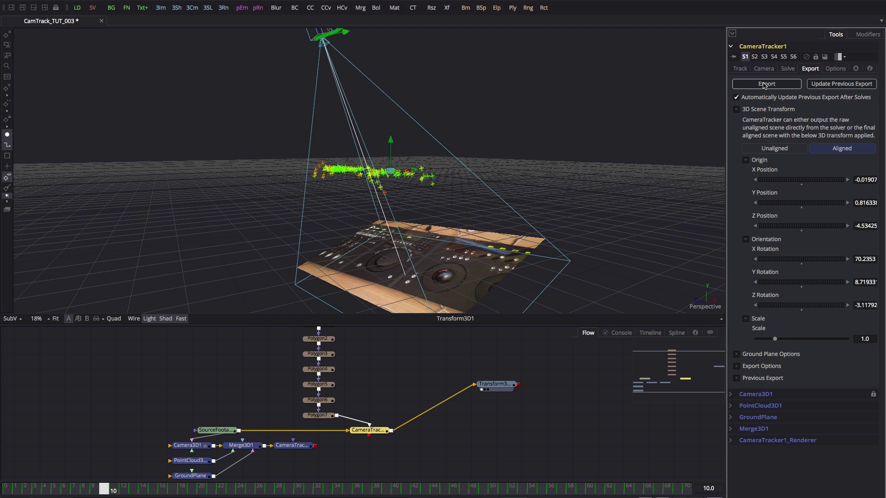
drag(369, 324, 375, 225)
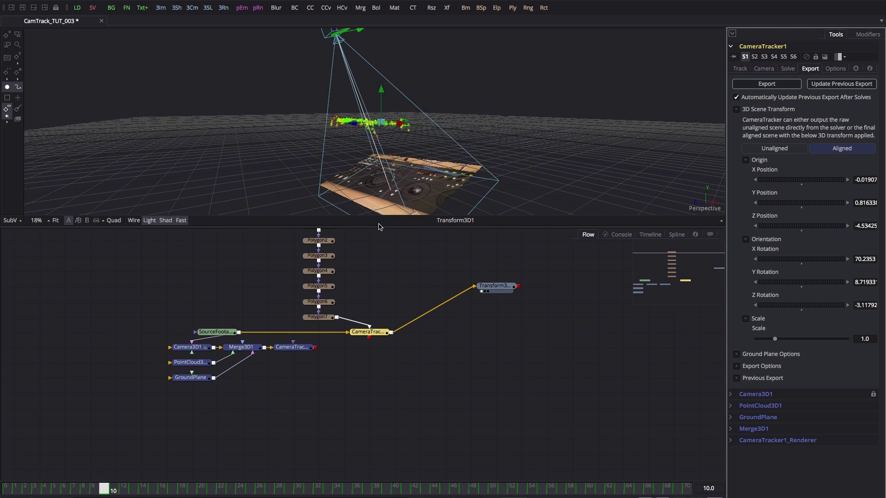
drag(328, 416, 159, 342)
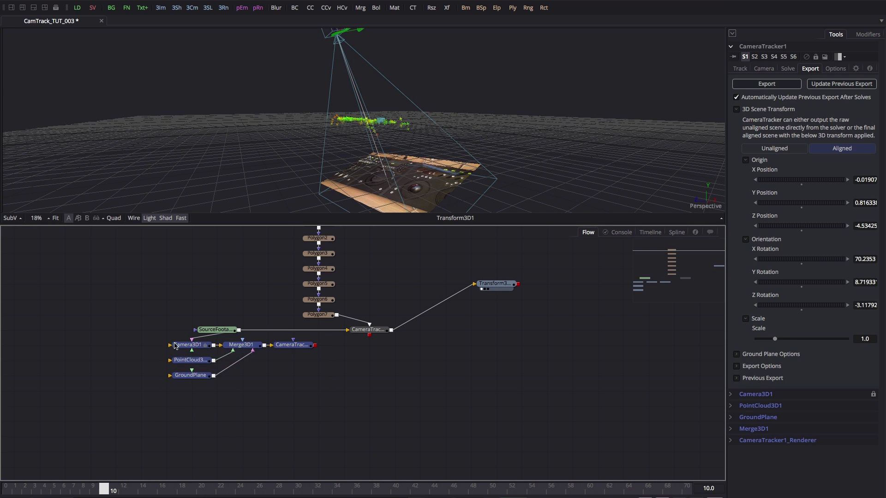
drag(294, 354, 350, 392)
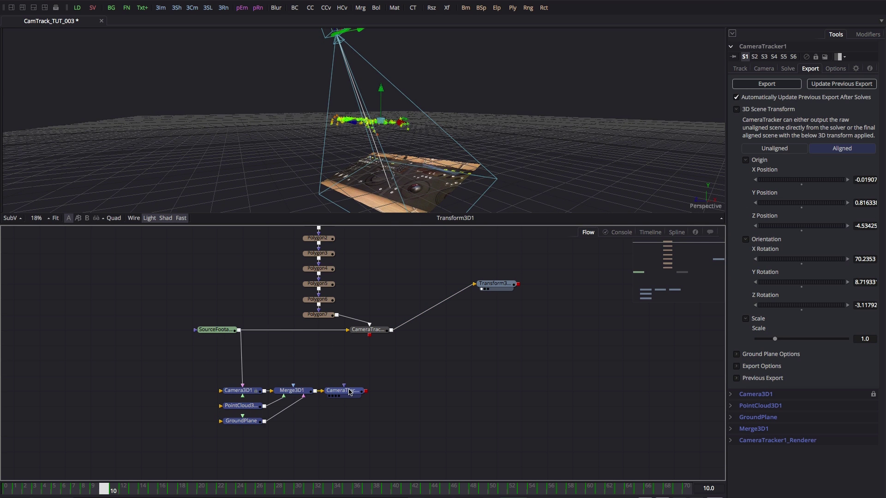
click(350, 392)
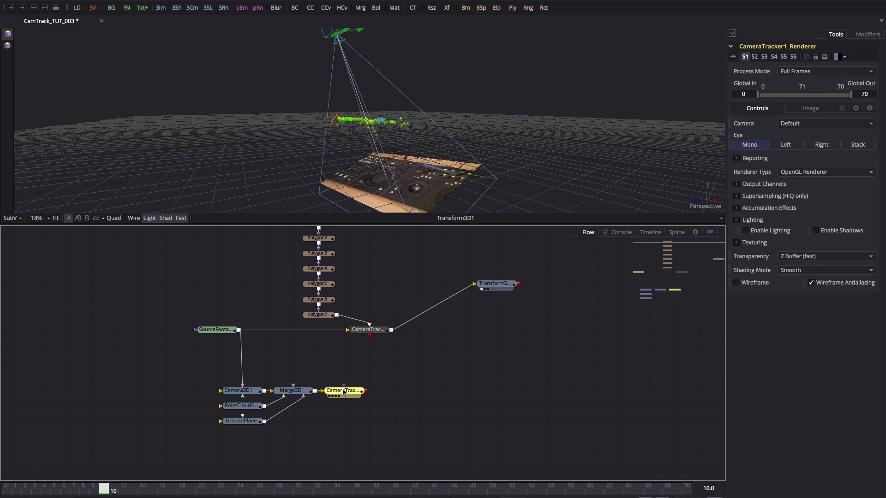
key(1)
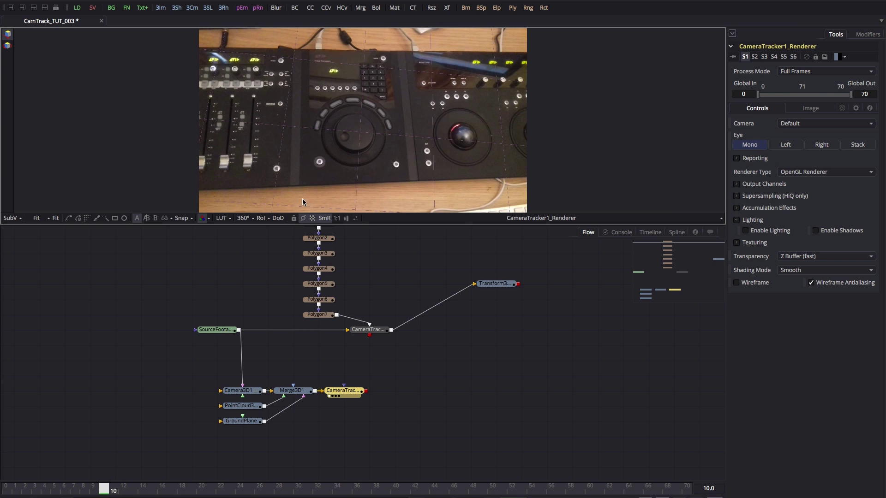
Set the GroundPlane's Subdivision Level to 50.
click(238, 407)
click(243, 422)
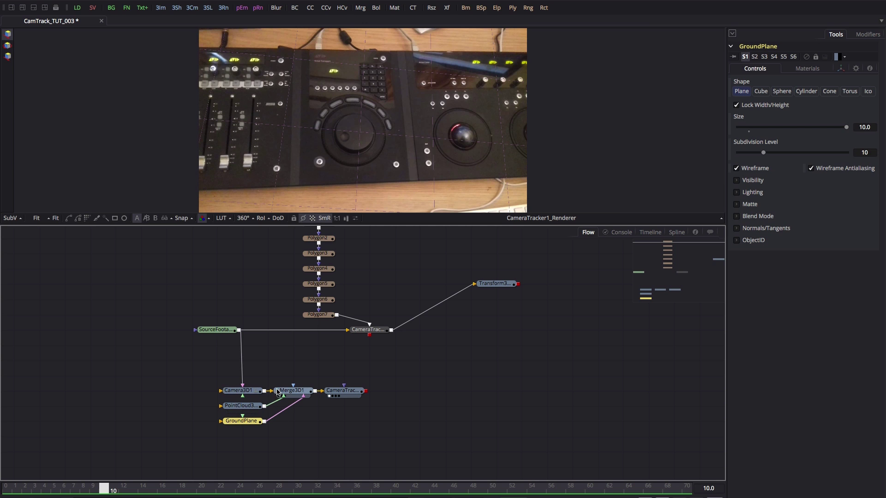
click(241, 391)
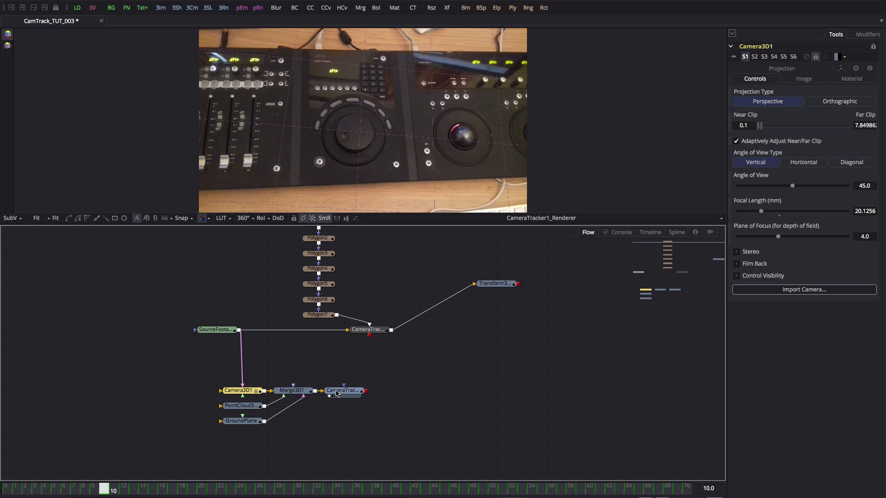
click(241, 421)
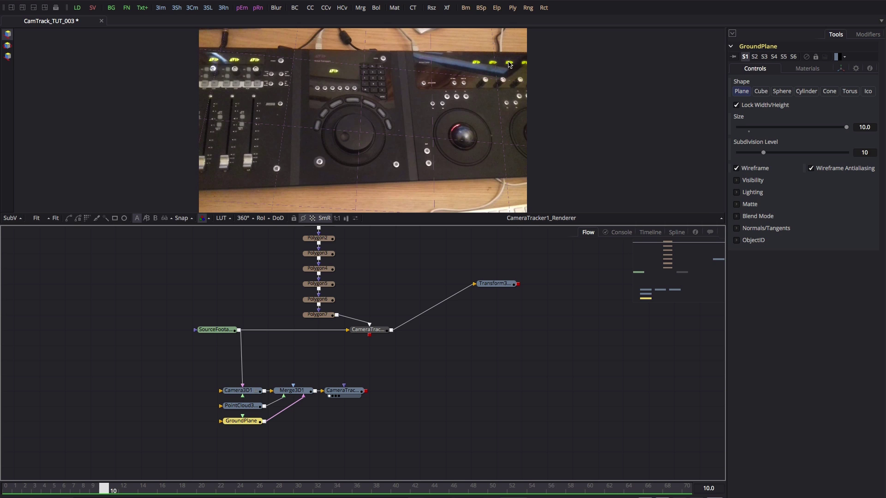
click(841, 68)
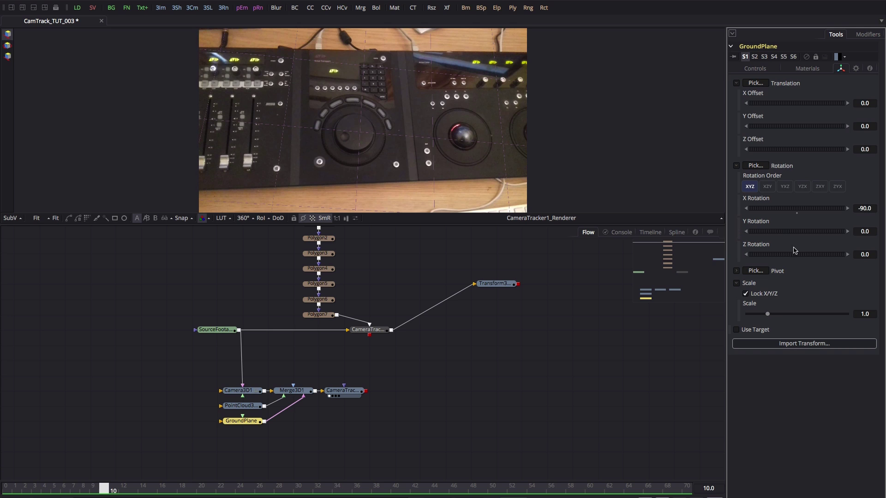
click(765, 70)
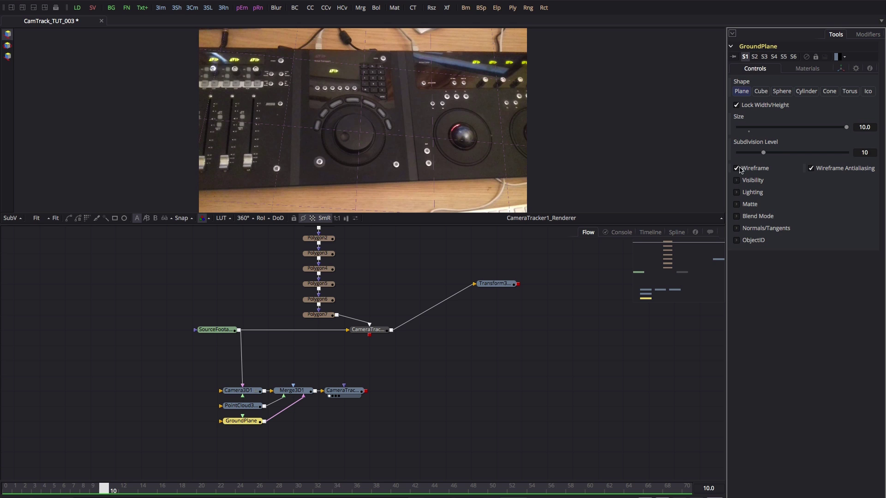
click(873, 152)
text(50)
key(Return)
Rotate the ground plane about 6° in Y to match the desk, then play from frame 0.
drag(371, 225, 402, 419)
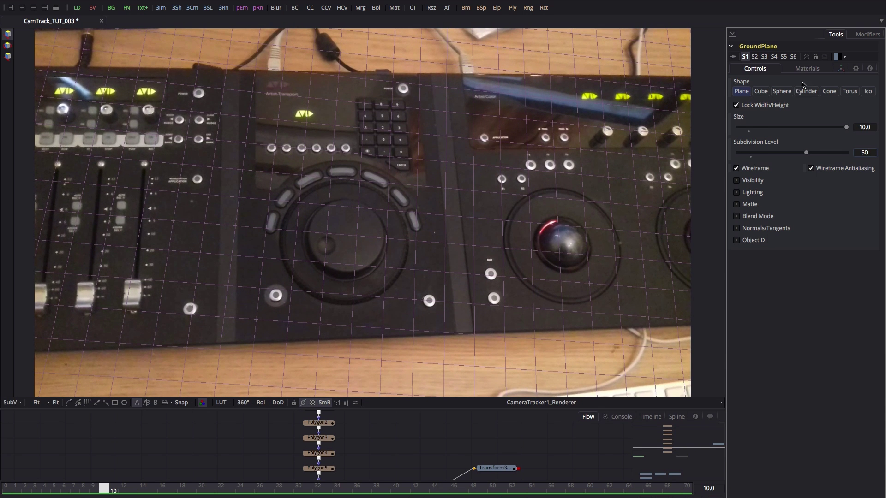
click(841, 69)
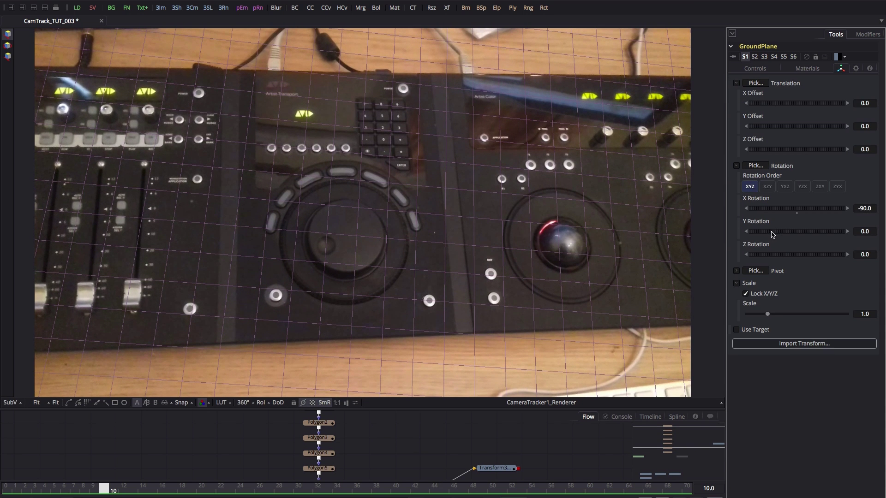
drag(773, 234, 788, 236)
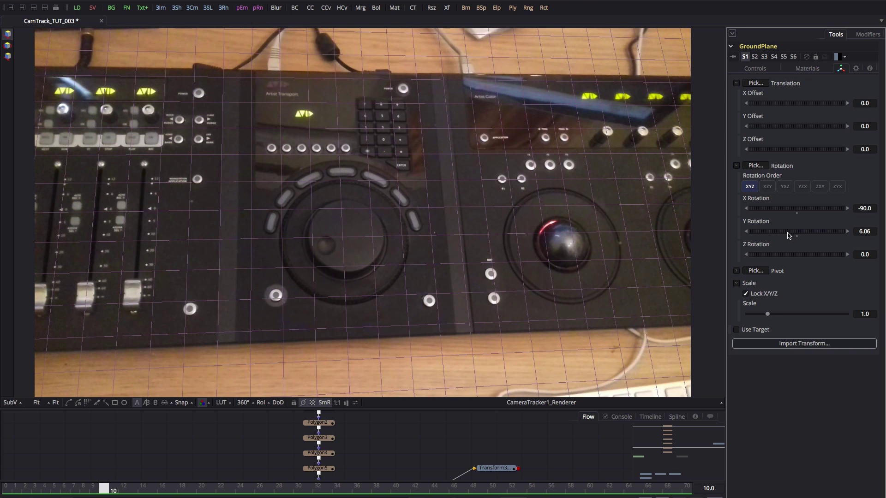
key(Home)
key(space)
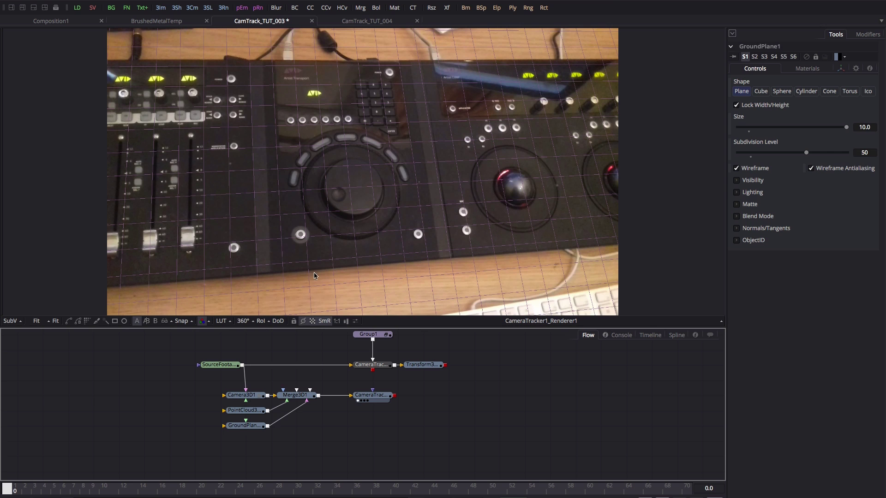
Add a Shape3D sphere with End Latitude 0 to make a hemisphere, shown in the 3D viewer.
key(shift+space)
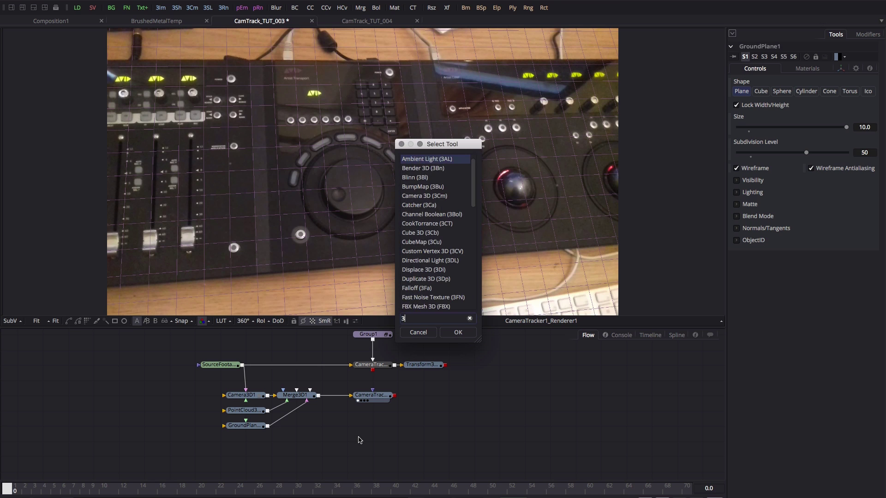
text(3sh)
key(Return)
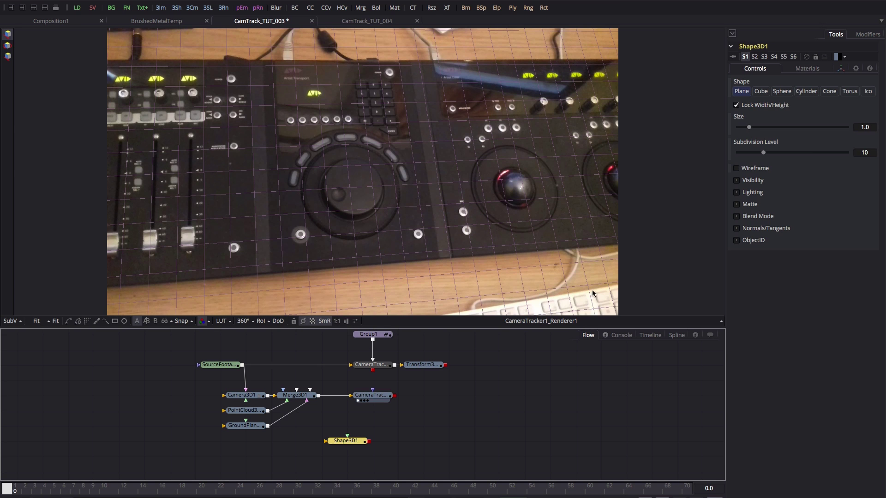
click(782, 91)
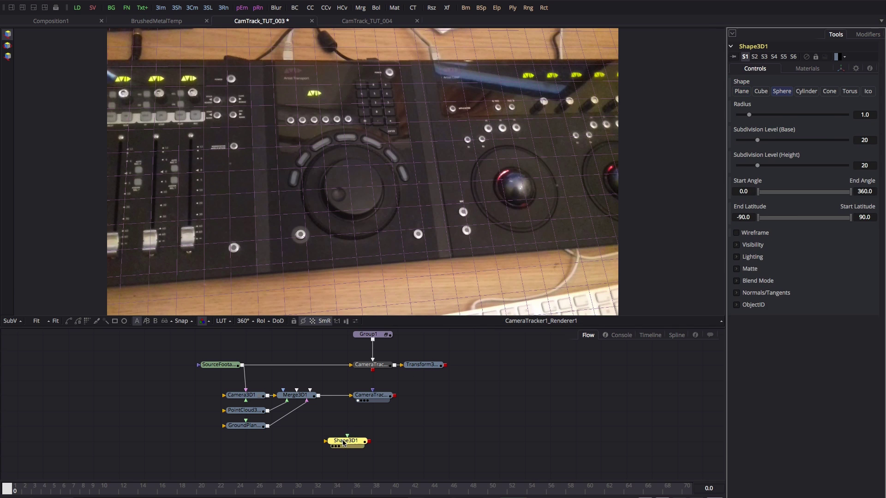
drag(346, 440, 308, 194)
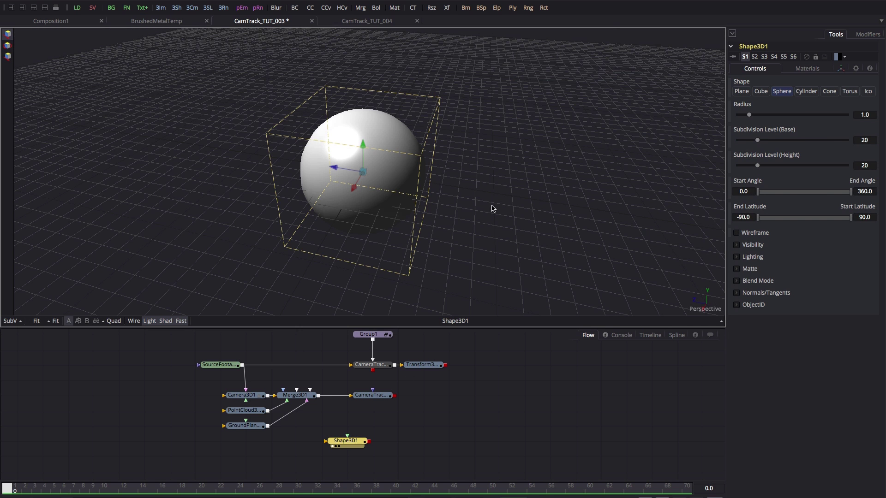
click(753, 218)
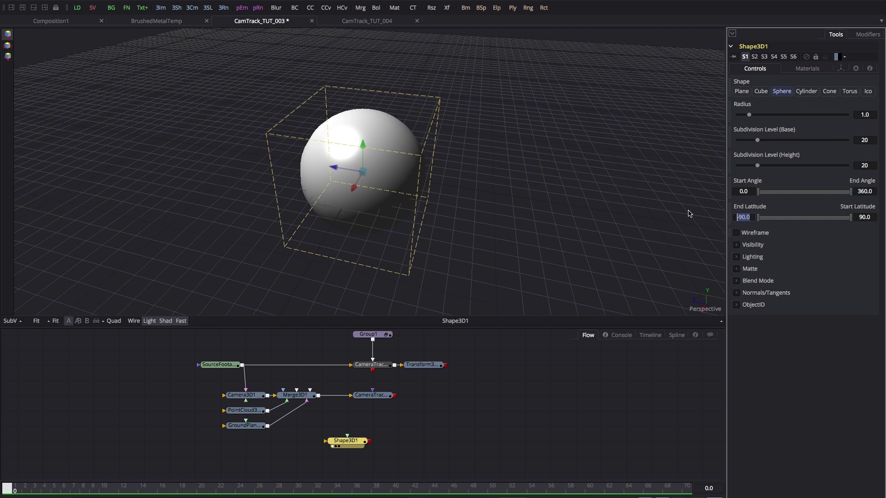
text(0)
drag(356, 194, 452, 185)
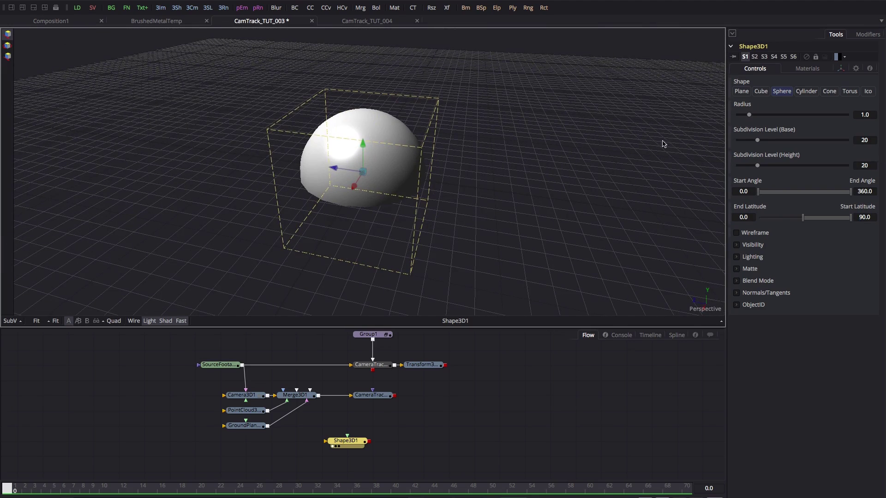
Set the hemisphere's base and height subdivision levels to 50 each.
click(874, 140)
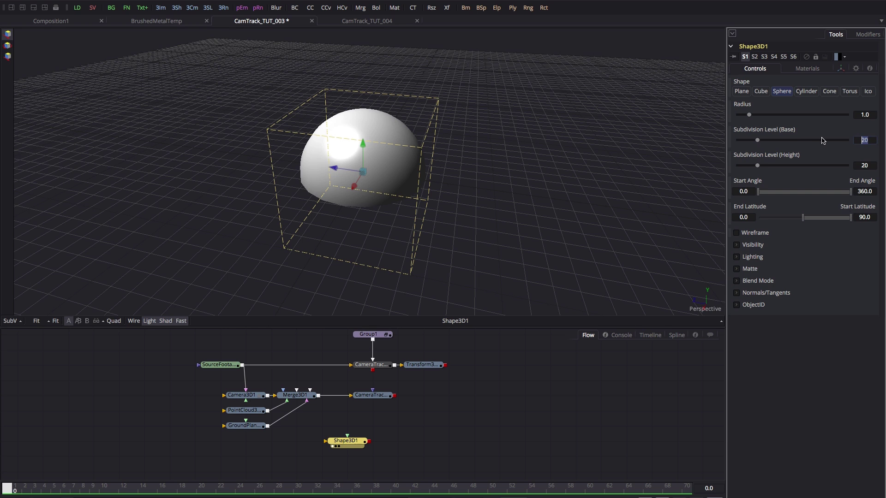
text(50)
key(Tab)
text(50)
key(Tab)
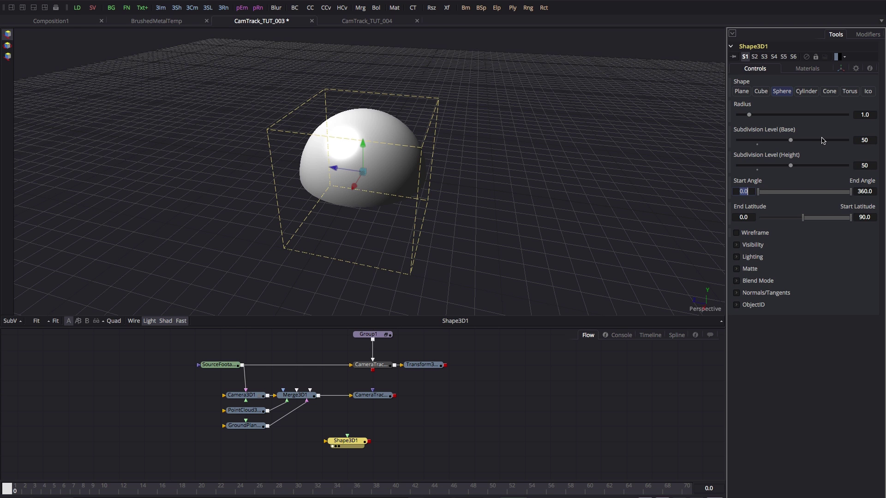
drag(497, 222, 447, 224)
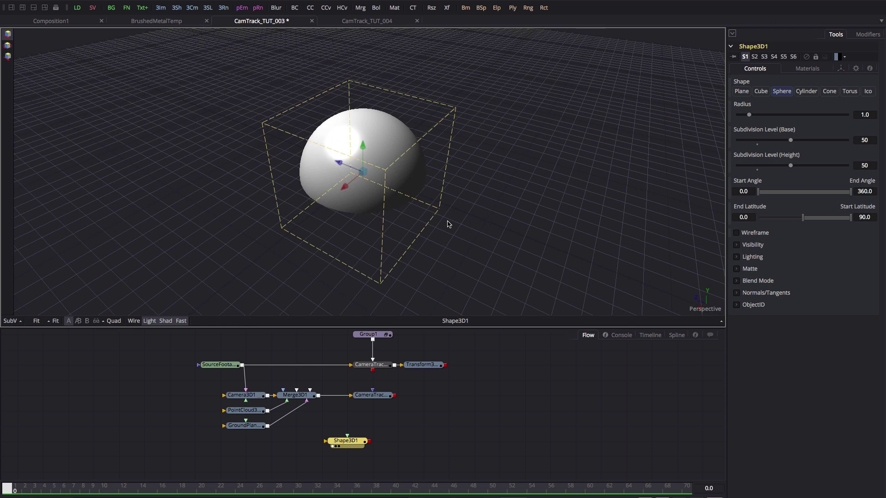
Copy the Brushed_Metal material from BrushedMetalTemp, paste it into this comp and connect it to Shape3D1.
key(ctrl+shift+Tab)
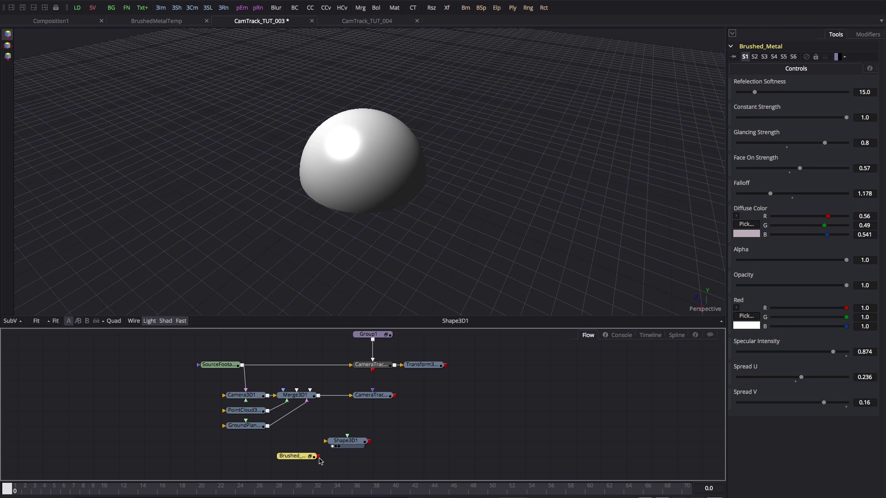
key(ctrl+Tab)
key(ctrl+v)
drag(319, 456, 346, 444)
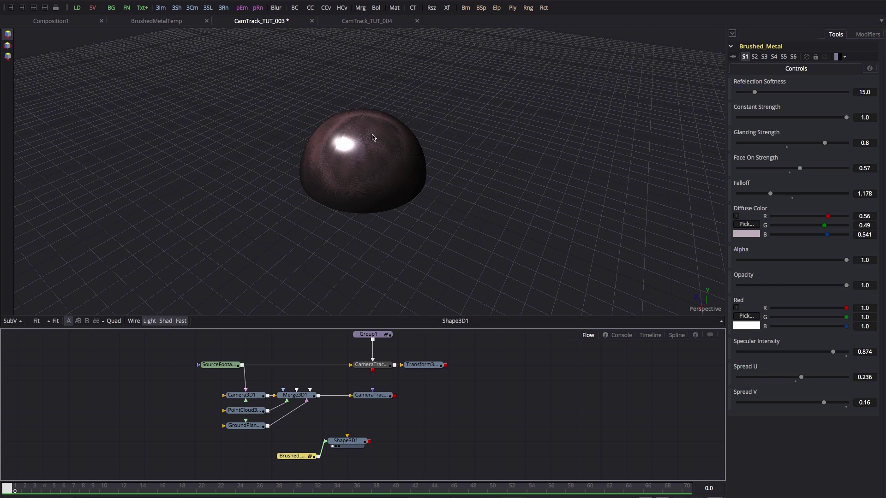
Set the sphere's Radius to 0.27 and move the sphere and material nodes left.
click(349, 444)
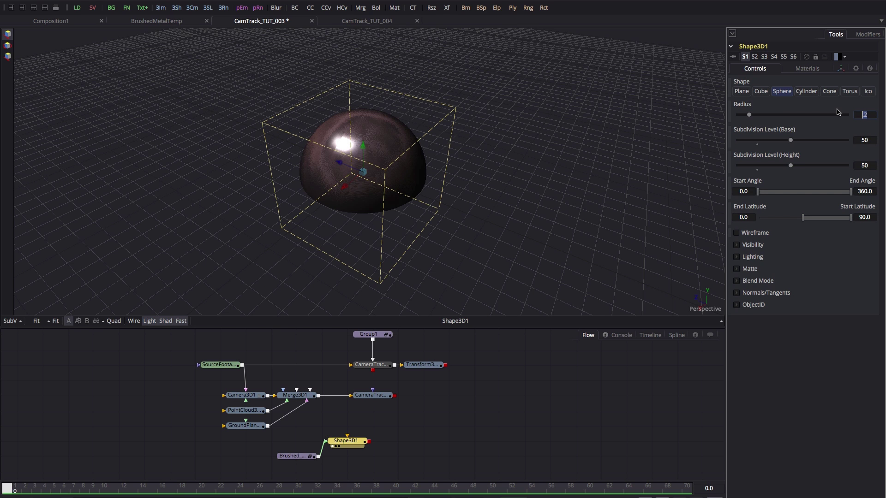
key(Return)
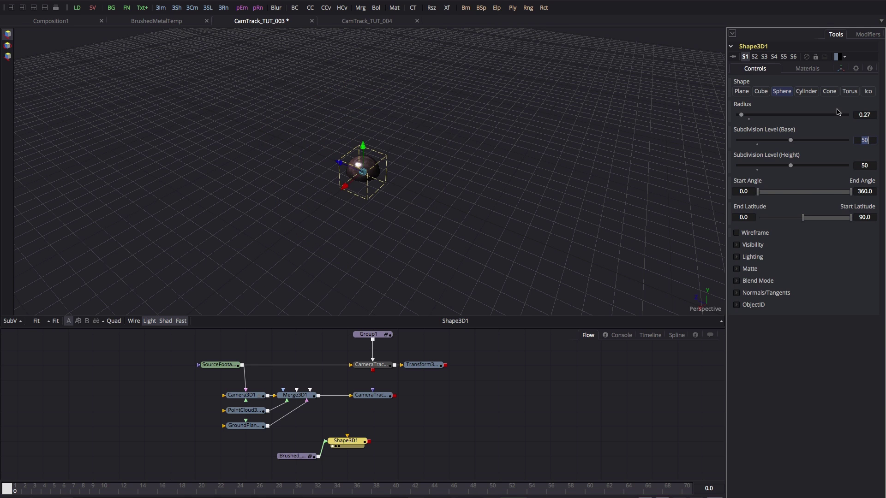
key(f)
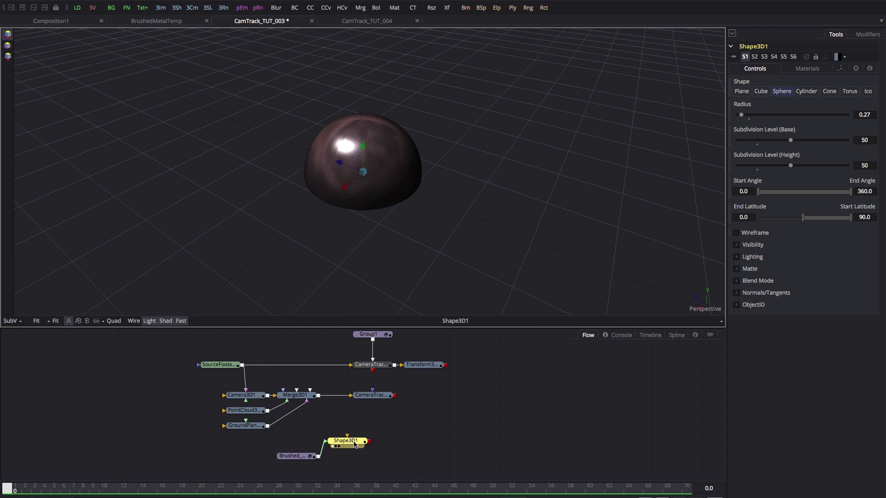
ctrl+click(296, 456)
drag(336, 447, 286, 450)
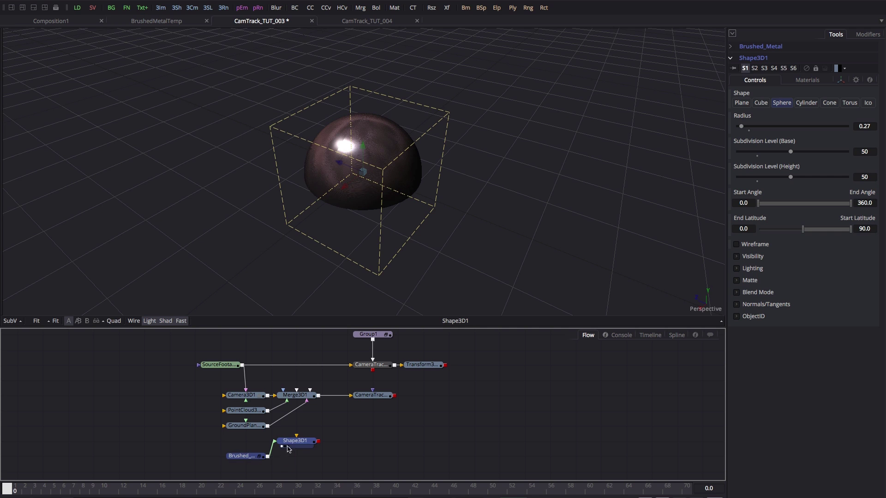
click(329, 452)
Merge the dome into Merge3D1 and offset it to X -0.0788, Z 1.028 onto the jog wheel.
drag(318, 445, 299, 396)
drag(371, 401, 518, 88)
click(293, 443)
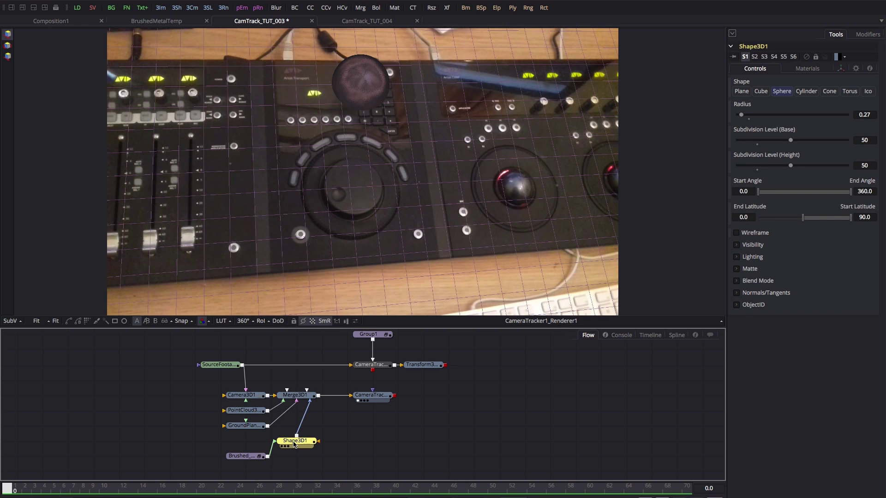
click(842, 69)
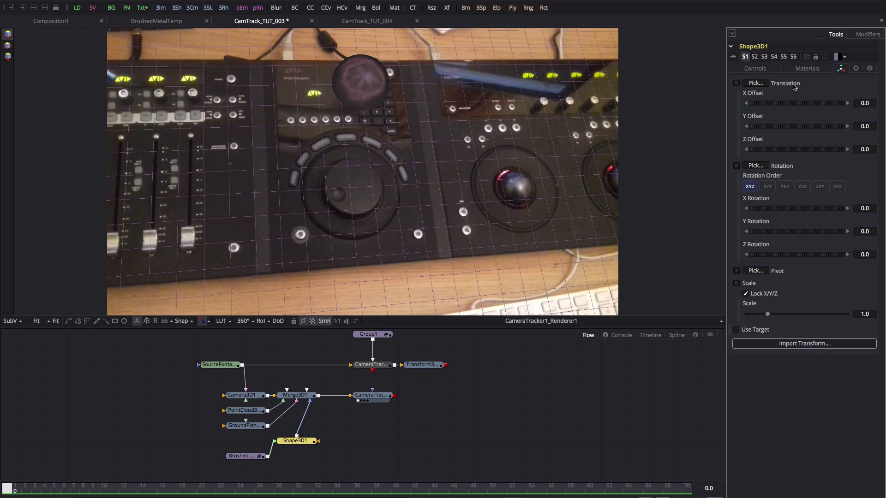
drag(793, 107, 814, 104)
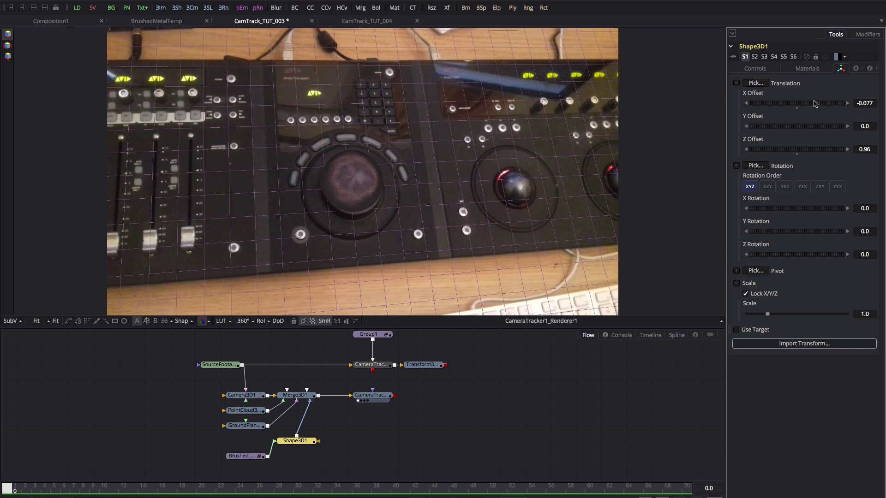
key(space)
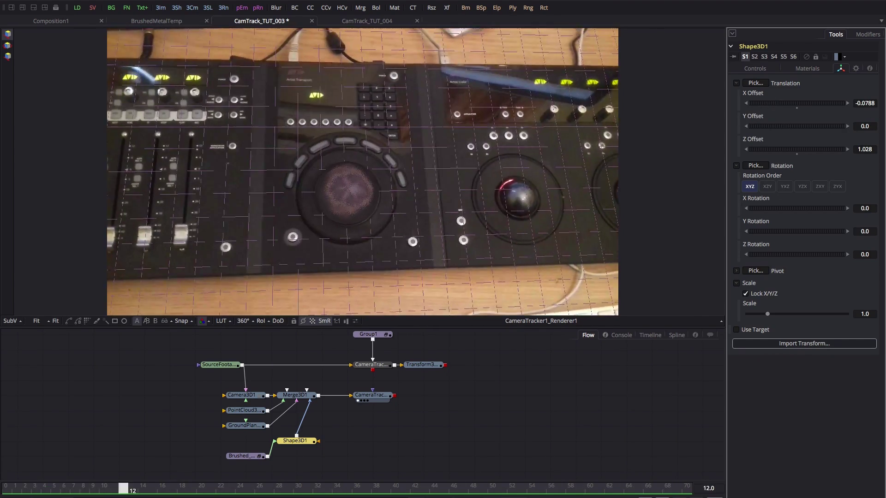
click(456, 304)
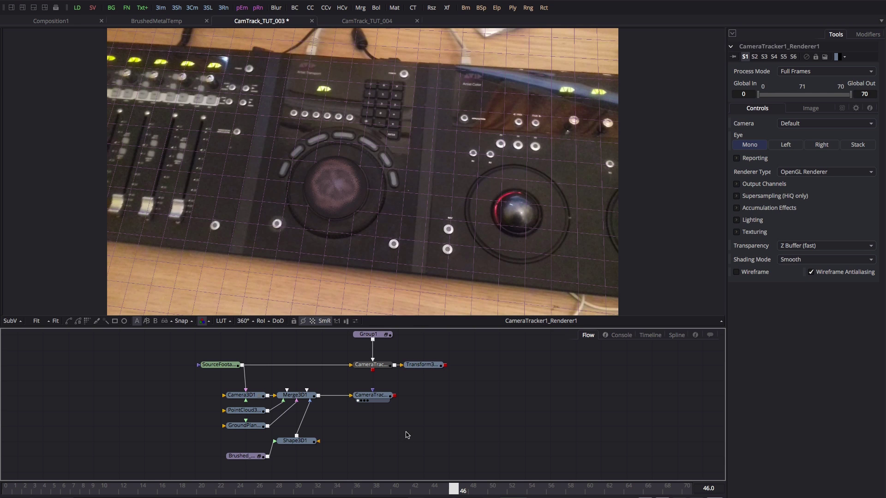
Add a Spot Light and connect it to Merge3D1.
key(ctrl+space)
text(spot)
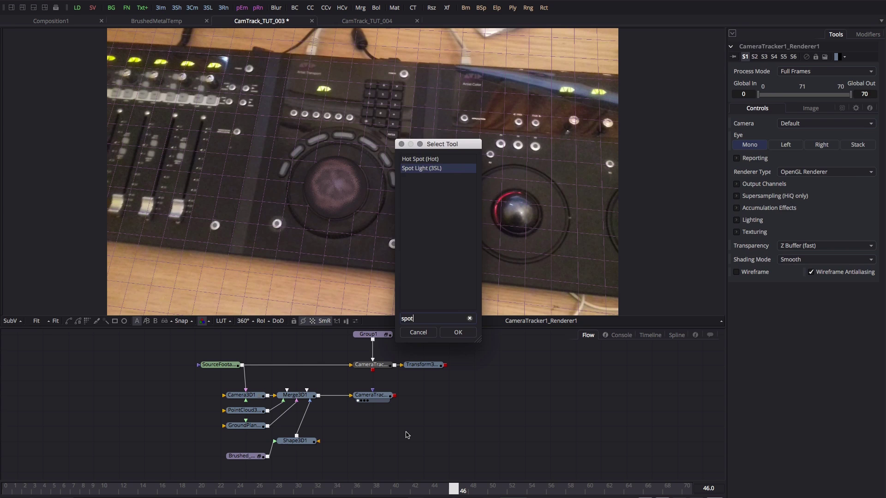
key(Return)
drag(416, 428, 300, 396)
Position the spotlight at Y Offset 1, Z Offset 2 with X Rotation -60.
click(841, 69)
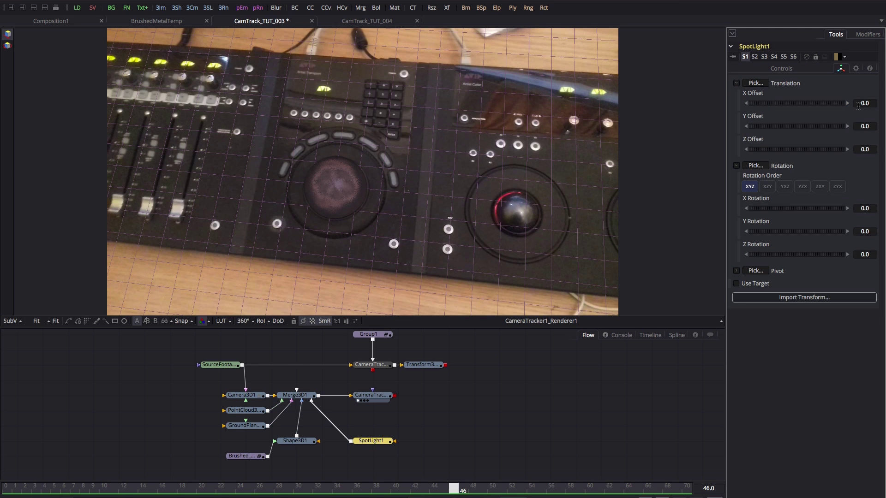
click(865, 126)
text(1)
key(Tab)
click(875, 148)
text(2)
key(Tab)
text(-60)
key(Return)
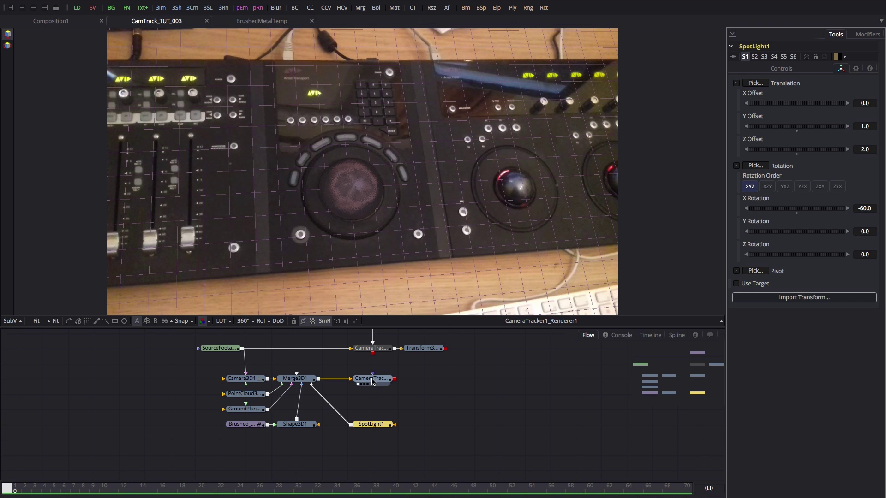
click(373, 381)
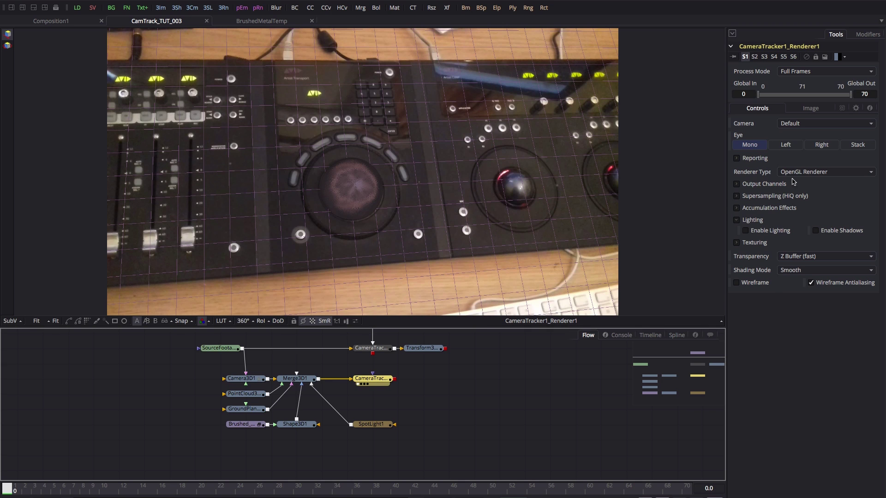
Set the renderer to Software Renderer with Enable Lighting and Enable Shadows on.
click(801, 173)
click(799, 193)
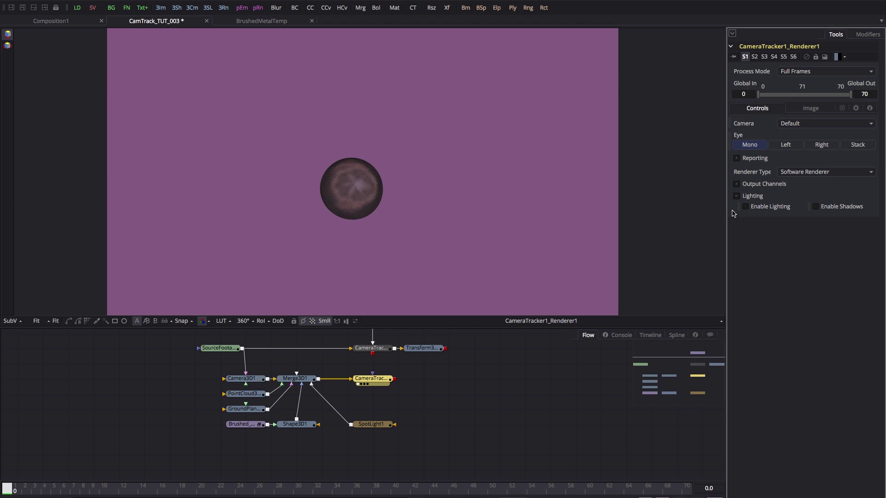
click(746, 207)
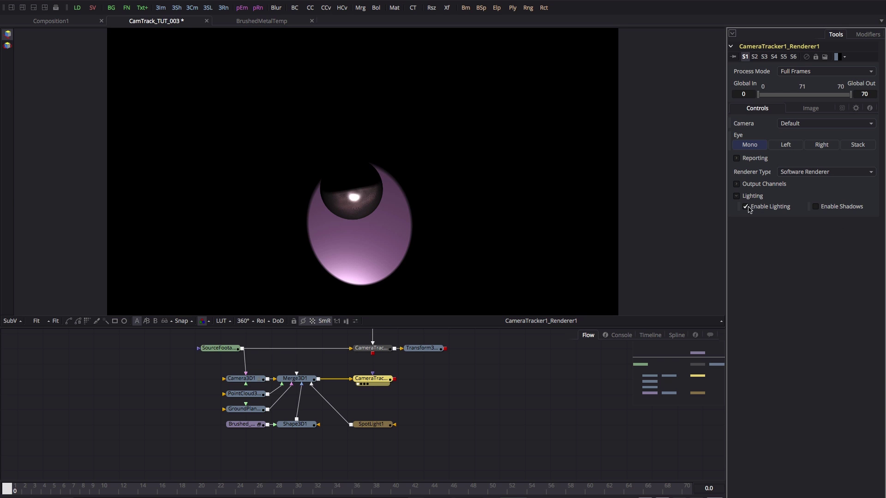
click(817, 207)
Set GroundPlane1's Software Blend Mode to Multiply.
click(248, 410)
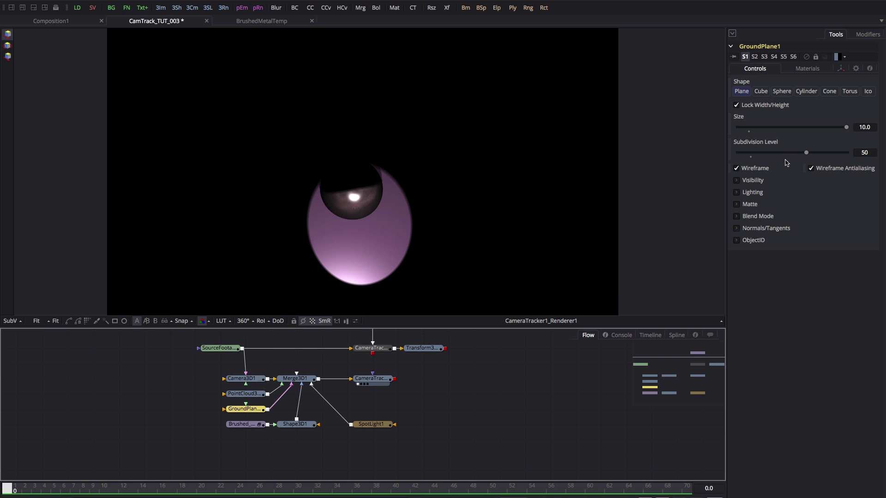
click(738, 217)
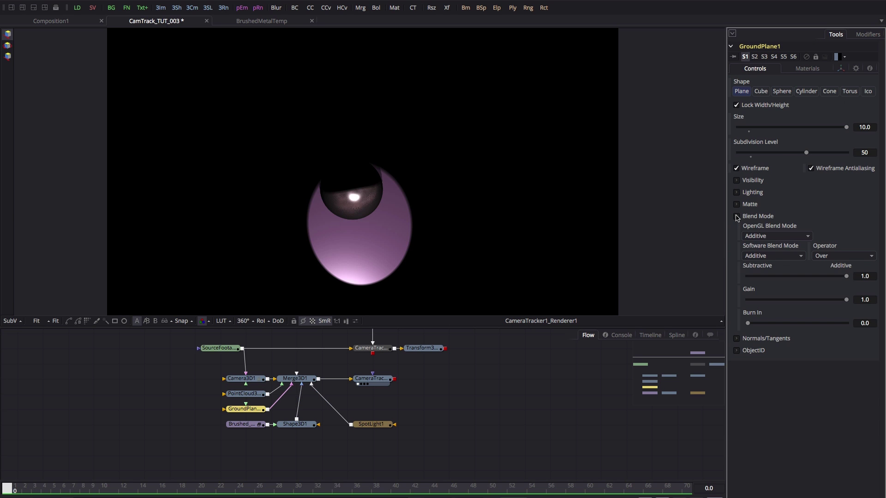
click(762, 258)
click(765, 309)
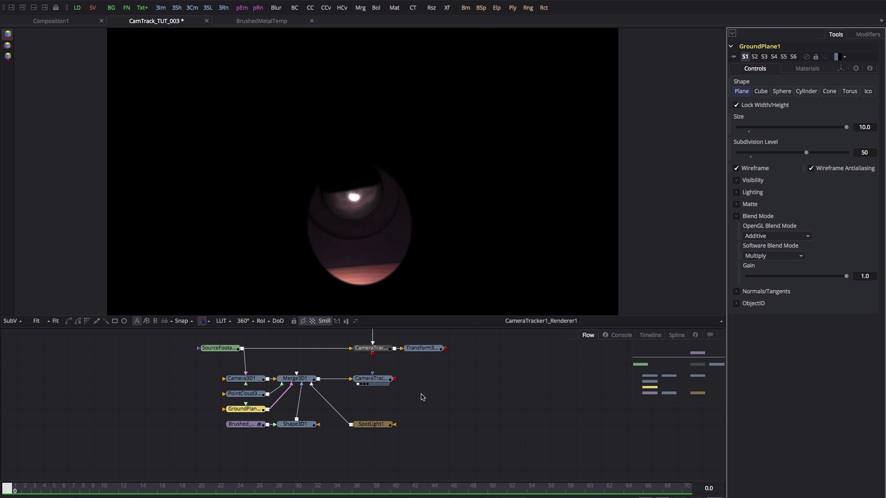
click(372, 424)
click(789, 69)
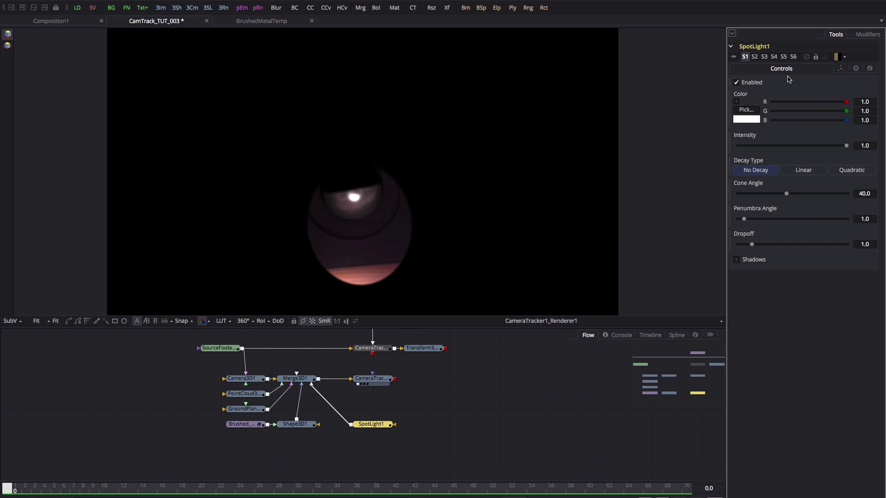
Widen SpotLight1's cone angle to 74.62 and soften its penumbra to 10.85.
drag(786, 193, 828, 193)
drag(744, 219, 797, 222)
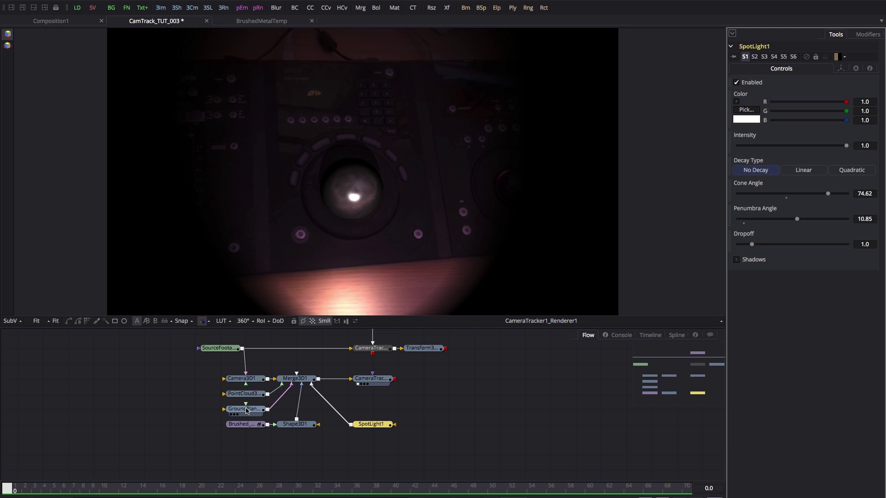
click(247, 410)
click(807, 69)
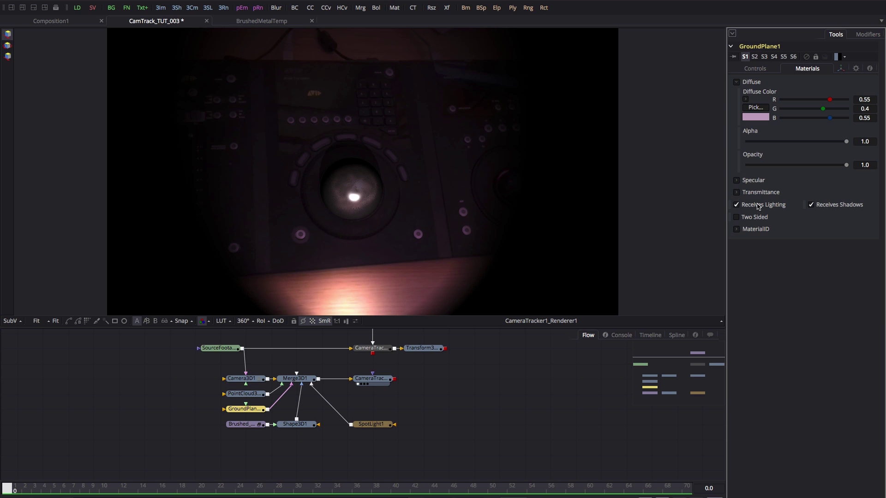
Turn off Receives Lighting on GroundPlane1 and set its diffuse colour to white (R, G, B 1.0).
click(737, 206)
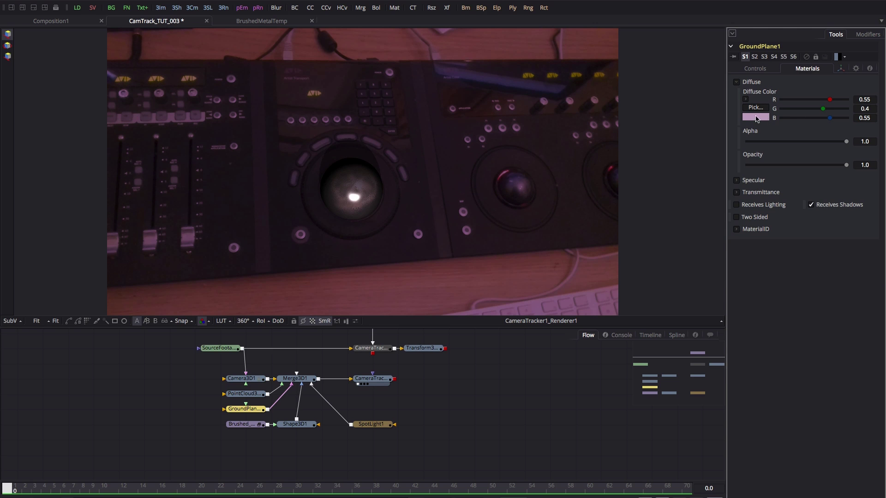
drag(830, 102, 884, 113)
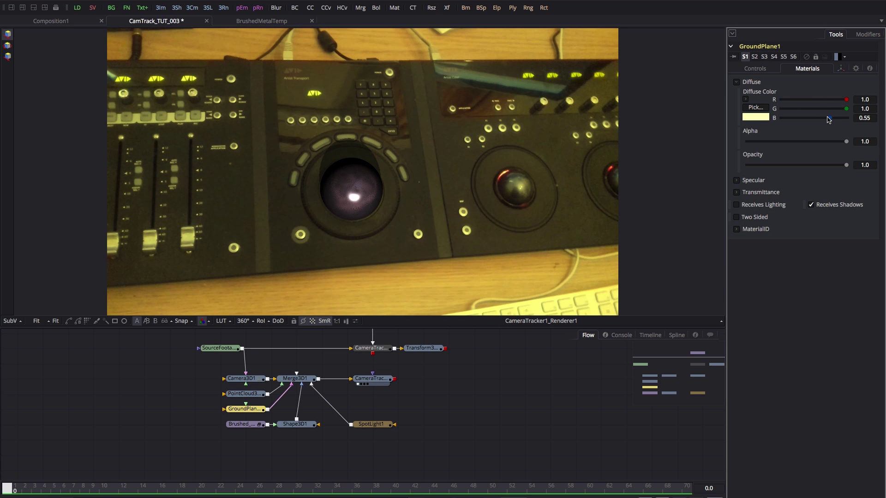
drag(829, 118, 865, 120)
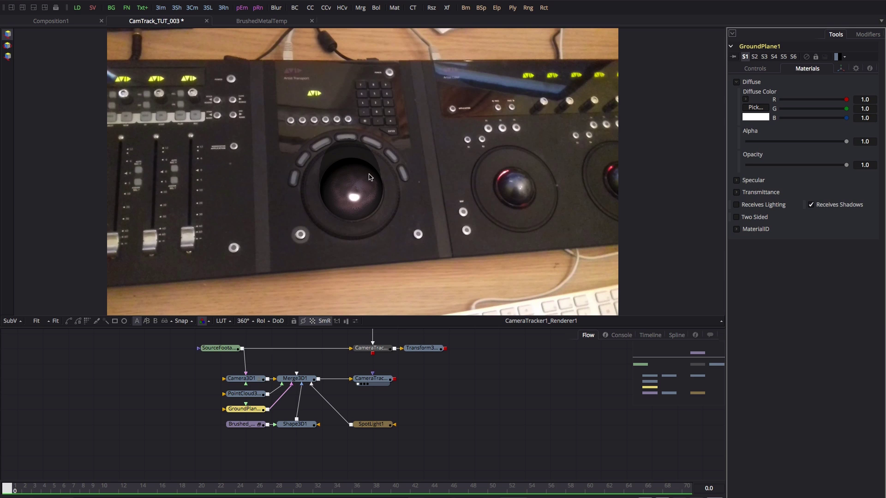
Change SpotLight1's shadow softness from None to Constant.
click(372, 424)
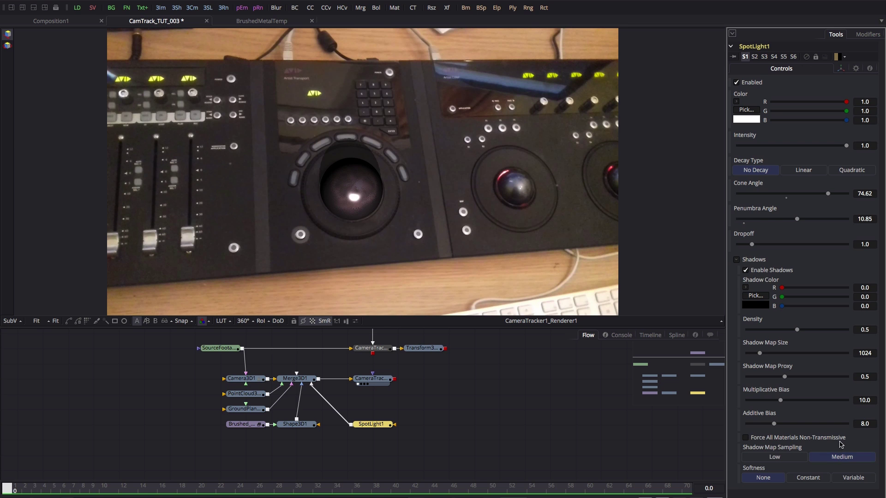
click(807, 479)
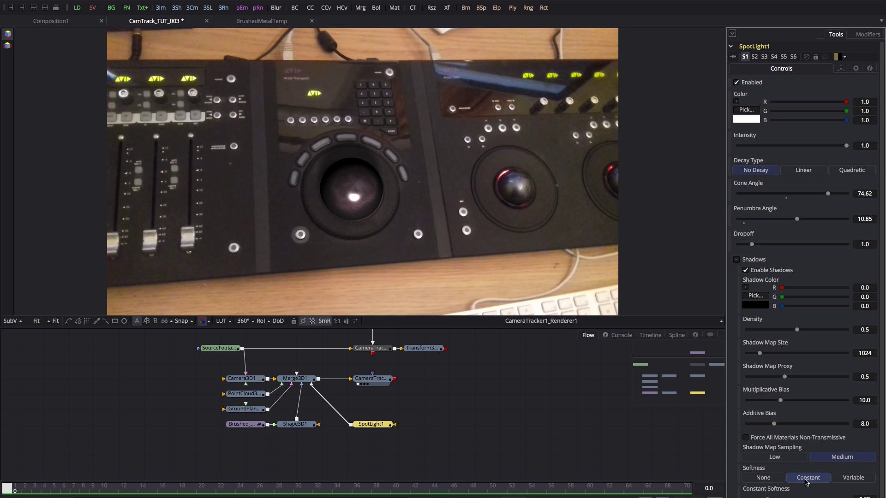